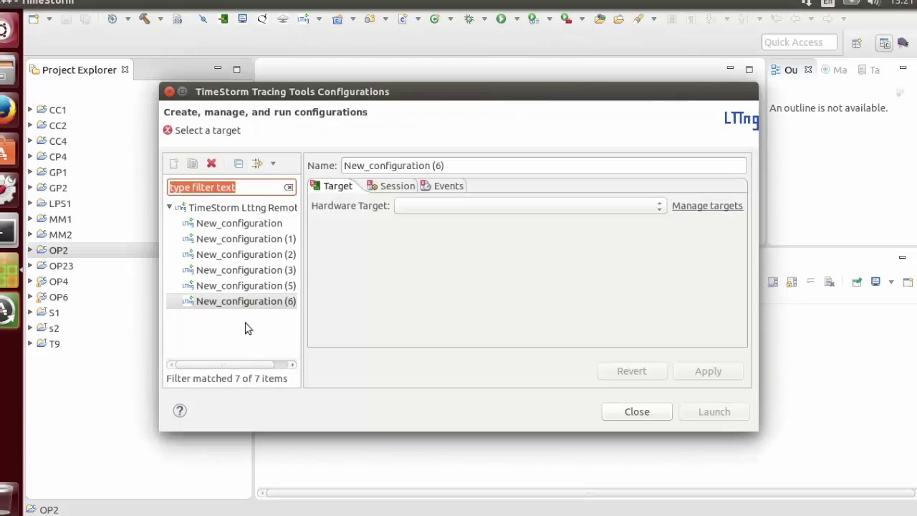
- Create a new TimeStorm LTTng remote configuration named "MX7 Tracing" and set its hardware target to MX7
click(235, 209)
double_click(235, 209)
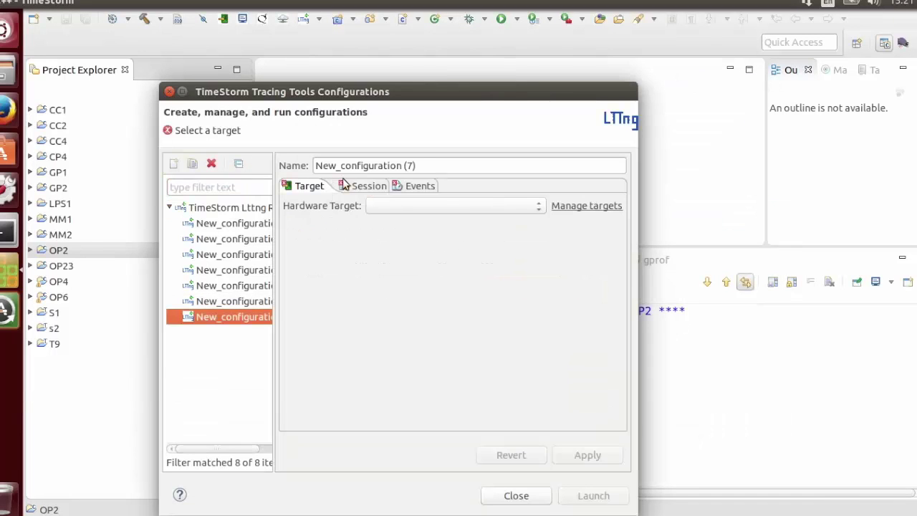
drag(423, 166, 287, 164)
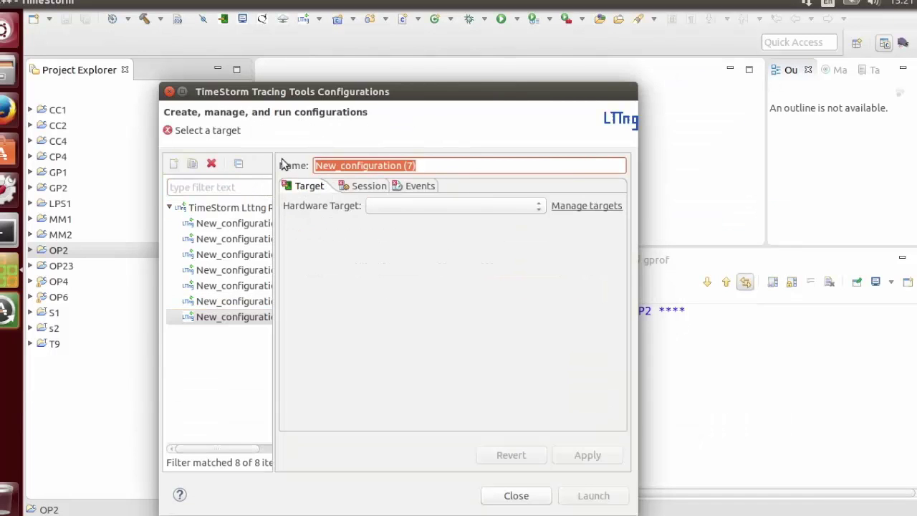
text(MX6)
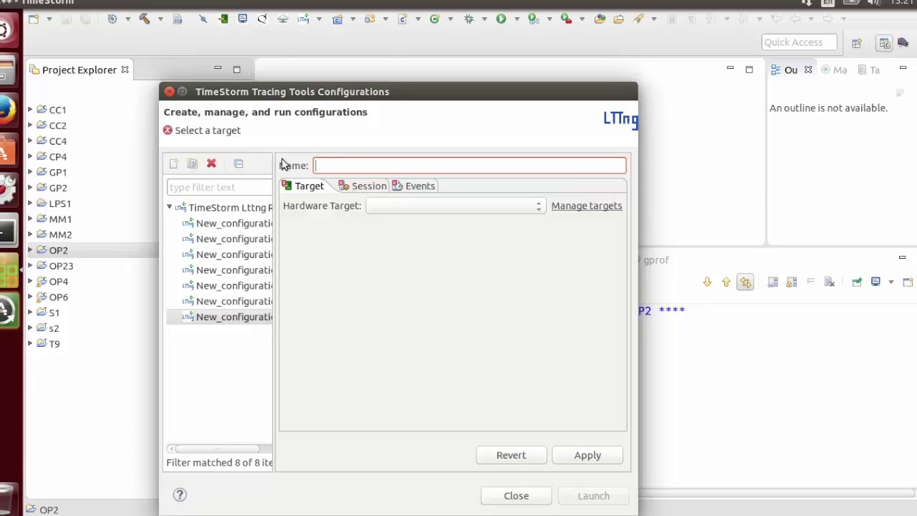
text(MX7 Tracing)
click(378, 206)
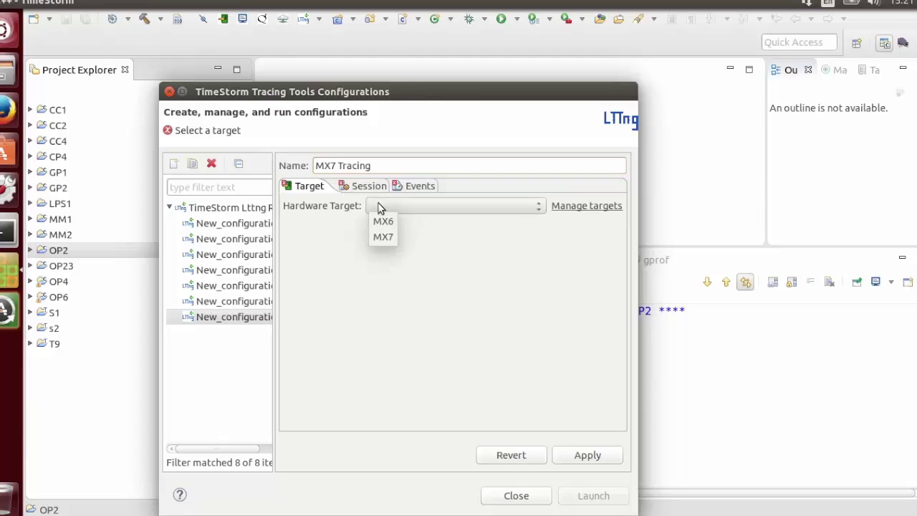
click(393, 239)
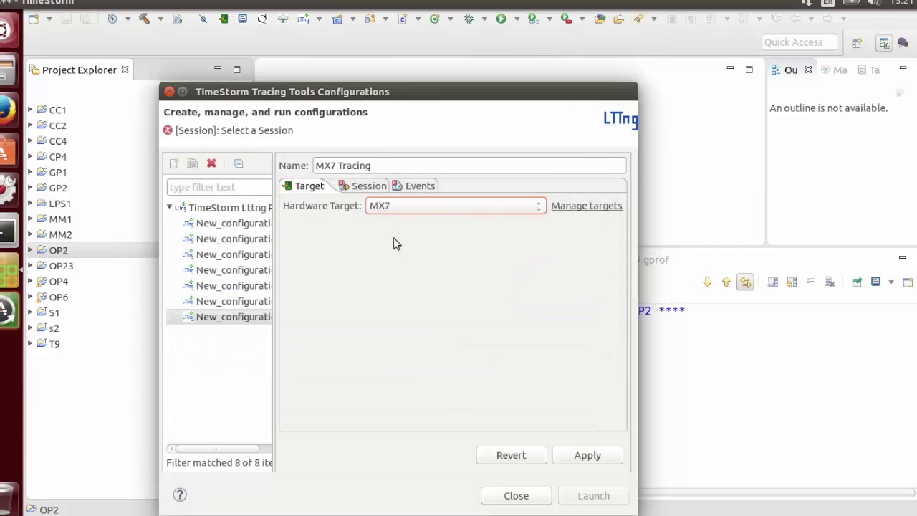
- Create a new tracing session named S3 for the MX7 Tracing configuration
click(369, 187)
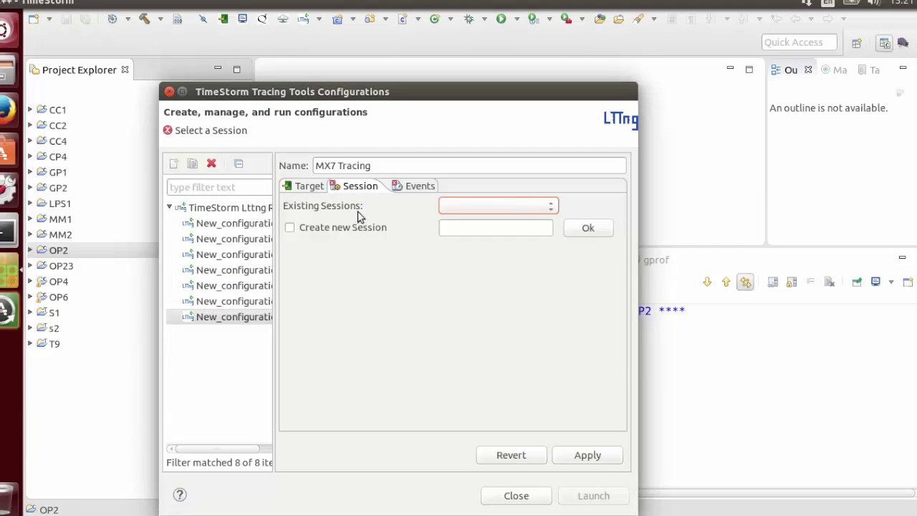
click(303, 228)
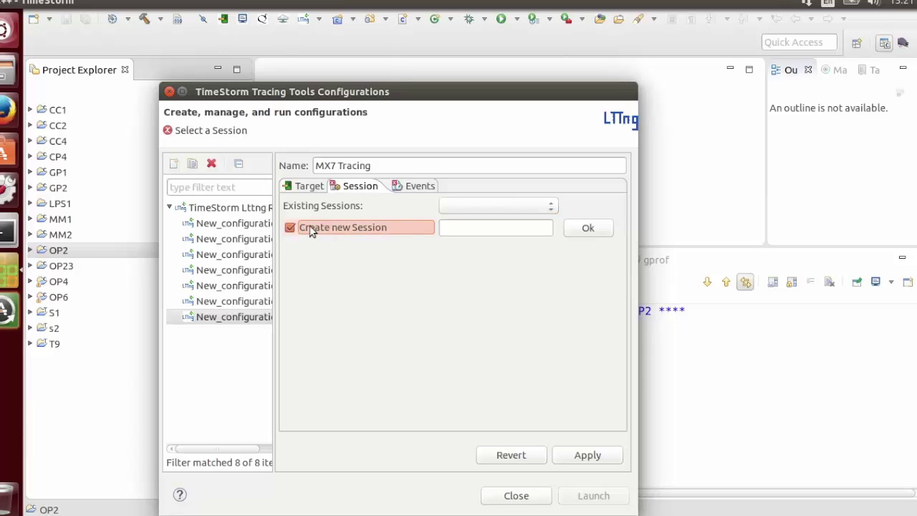
click(461, 231)
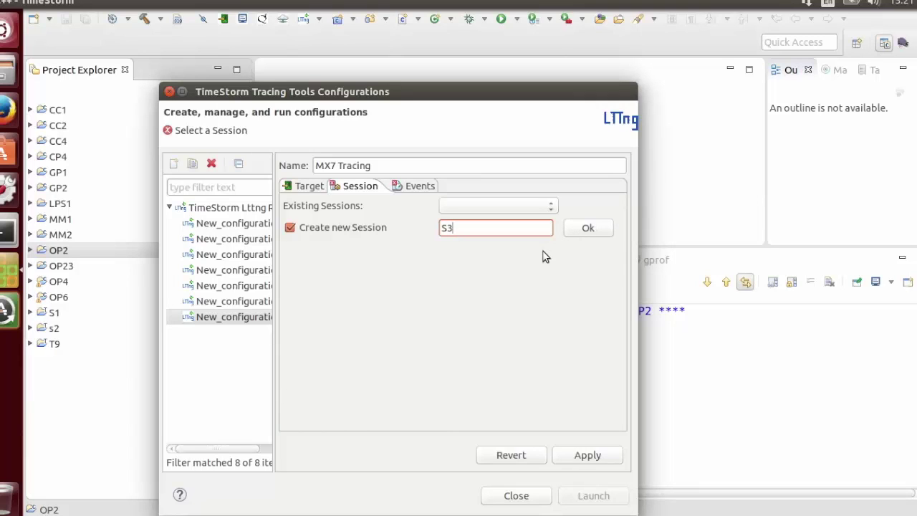
click(588, 228)
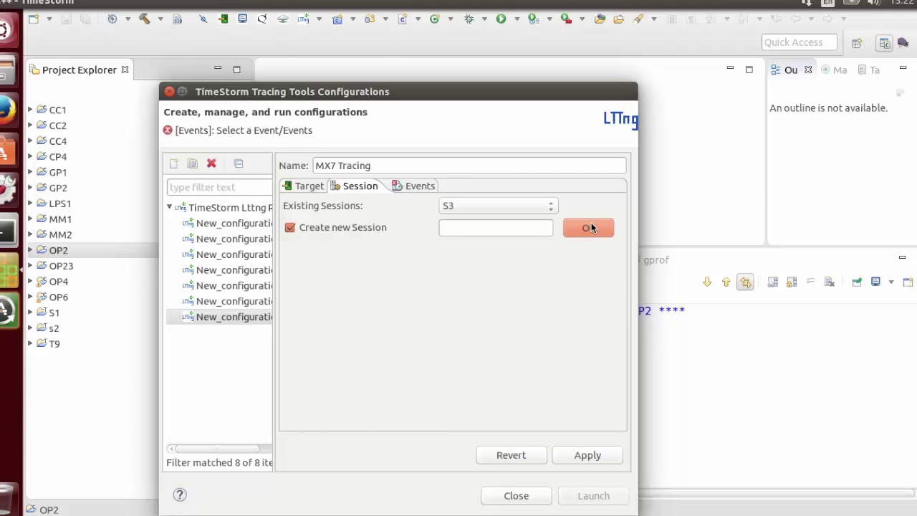
- Enable all events for the MX7 Tracing configuration, then apply and launch it
click(422, 186)
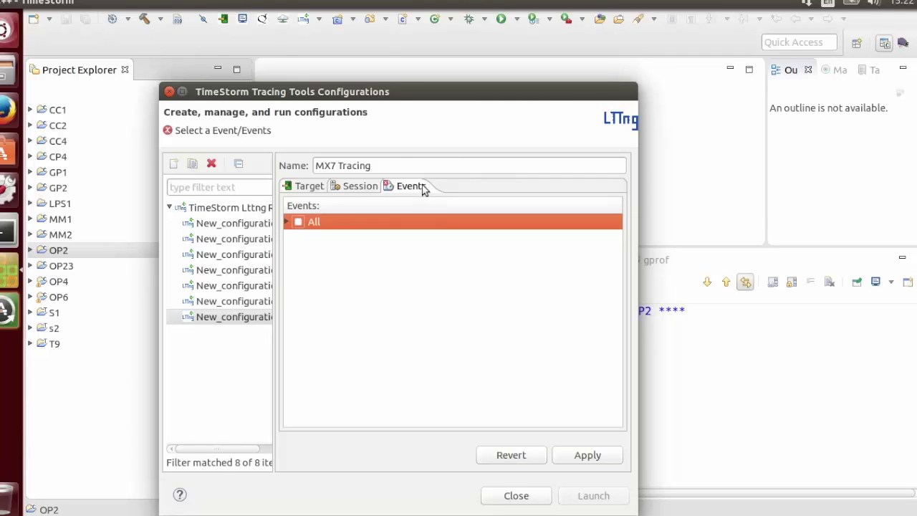
click(287, 223)
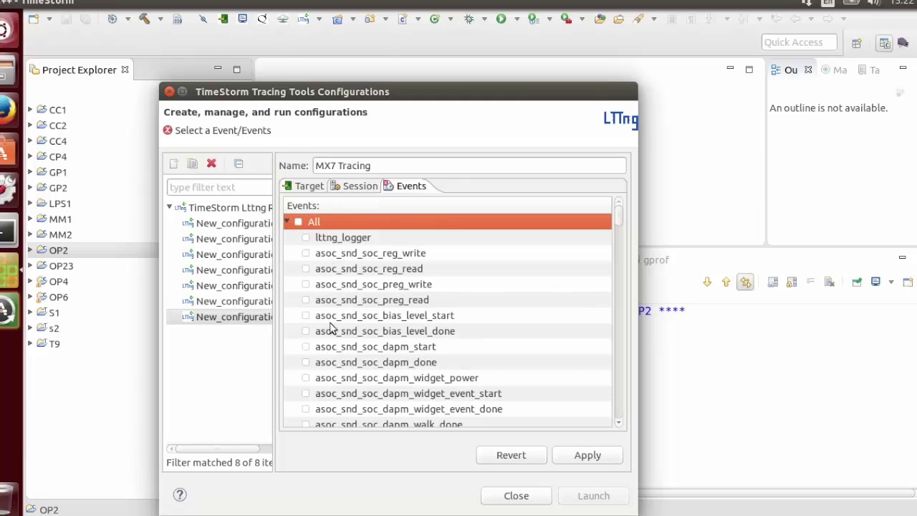
click(298, 222)
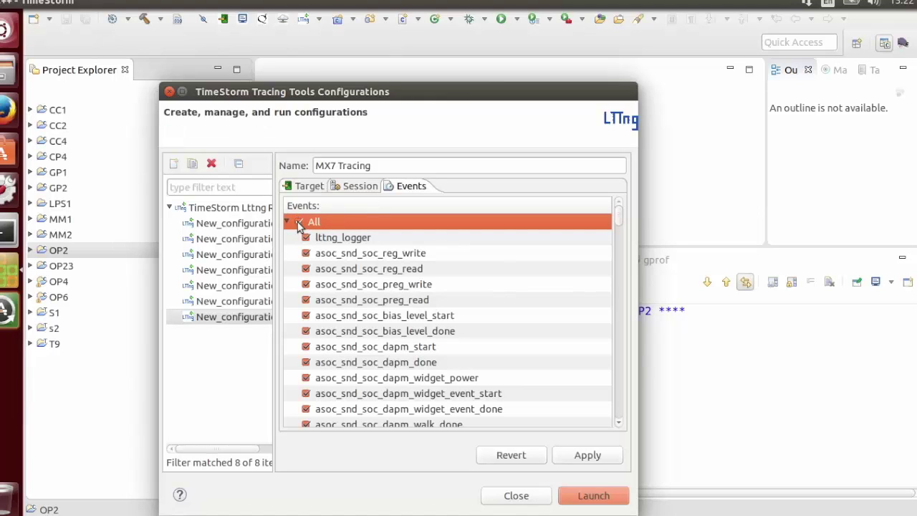
click(587, 455)
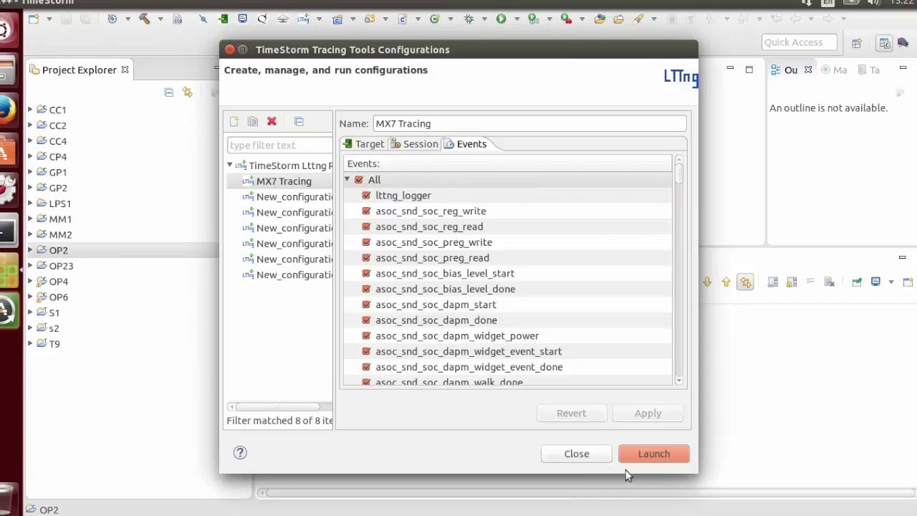
click(654, 455)
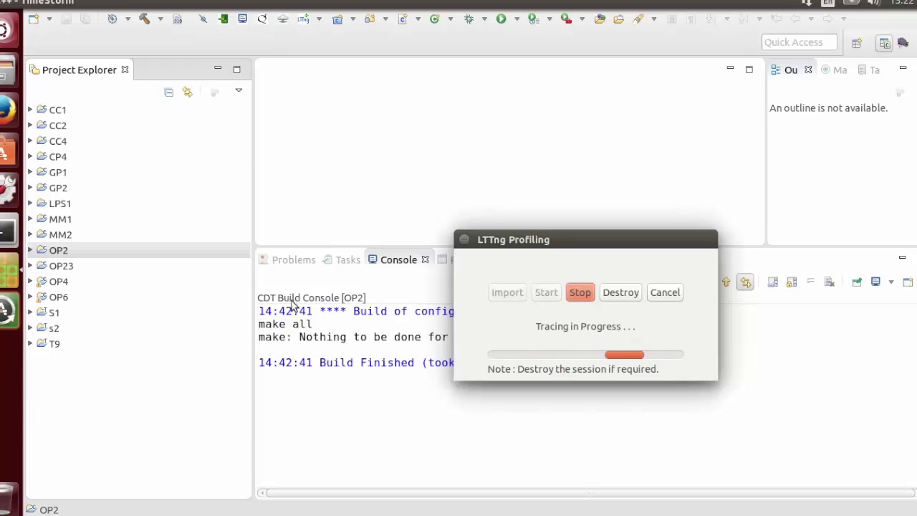
- Switch to the terminal session on the imx7-var-som board and list its home directory with ls
click(8, 231)
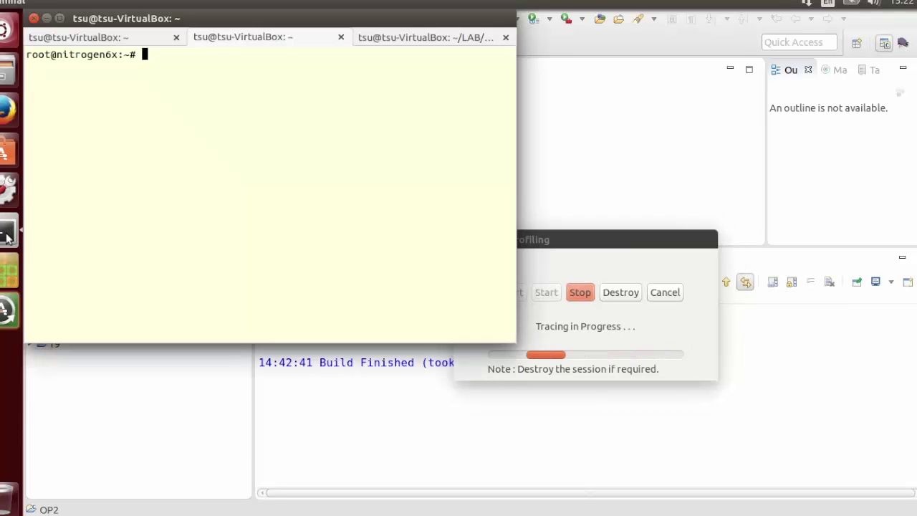
click(144, 42)
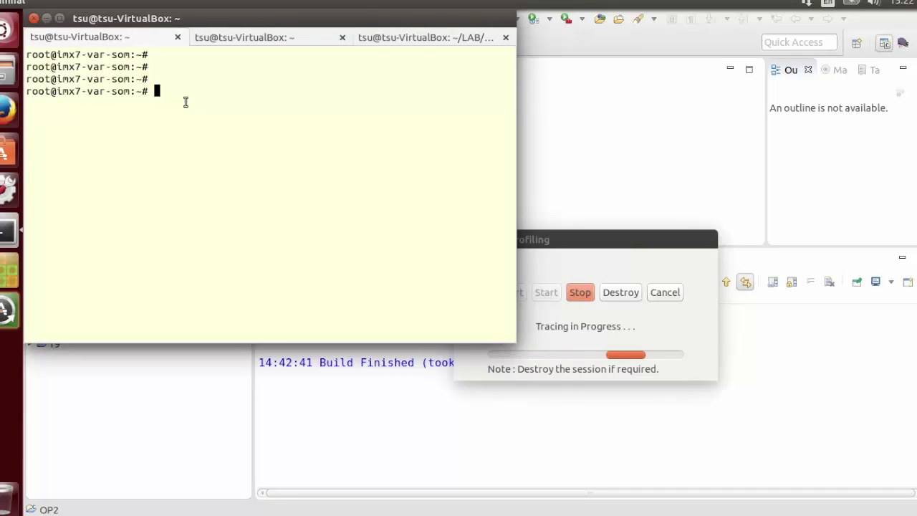
text(ls)
key(Return)
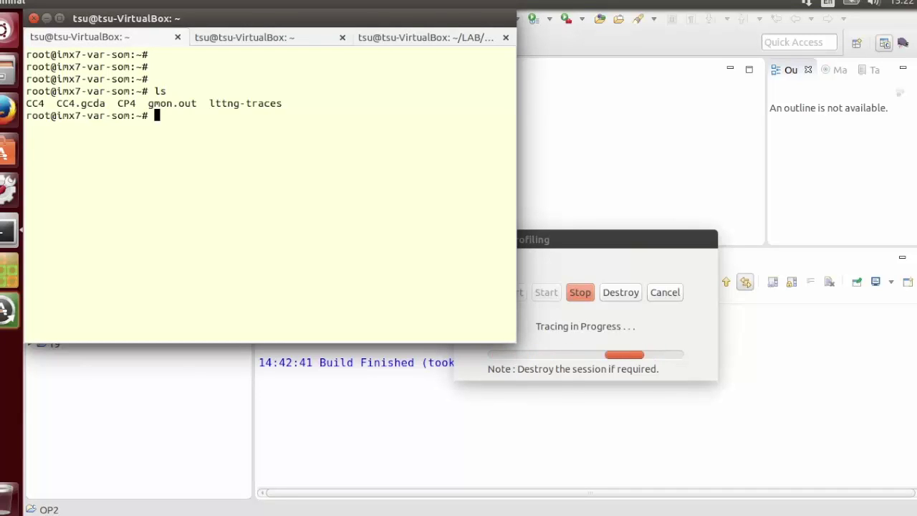
- Generate activity on the board by running ./CP4 with 1000 iterations and listing the processes with ps
text(./)
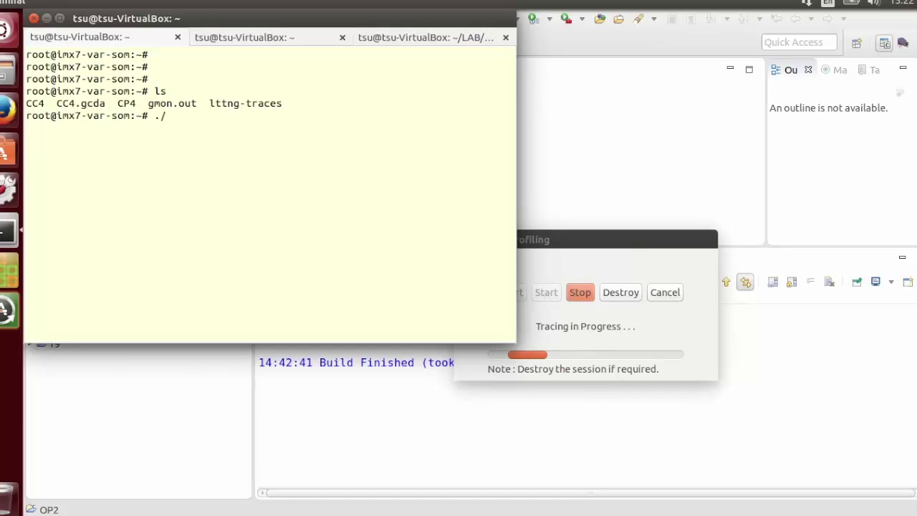
text(CP4)
key(Return)
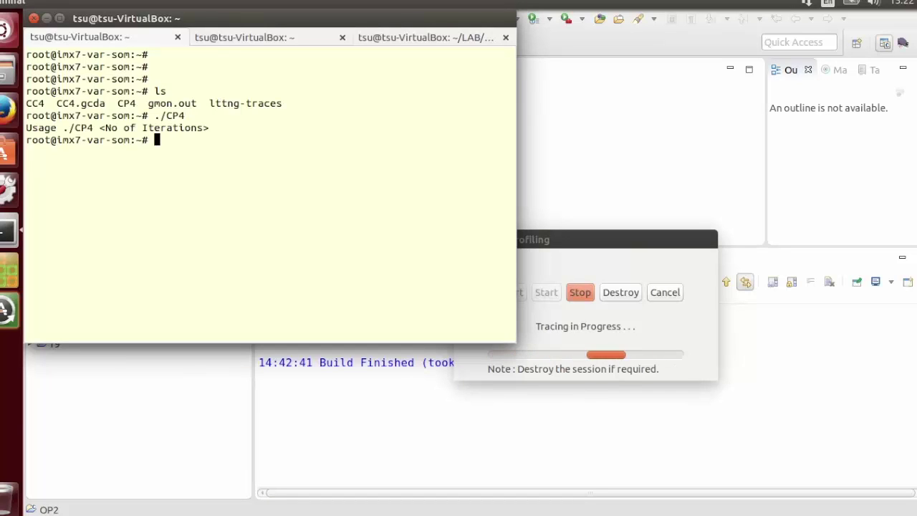
key(Up)
text(1000)
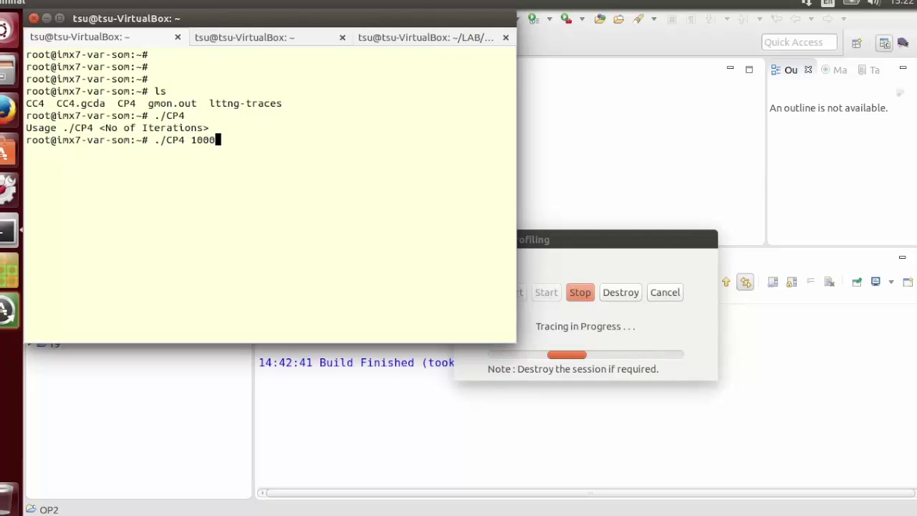
key(Return)
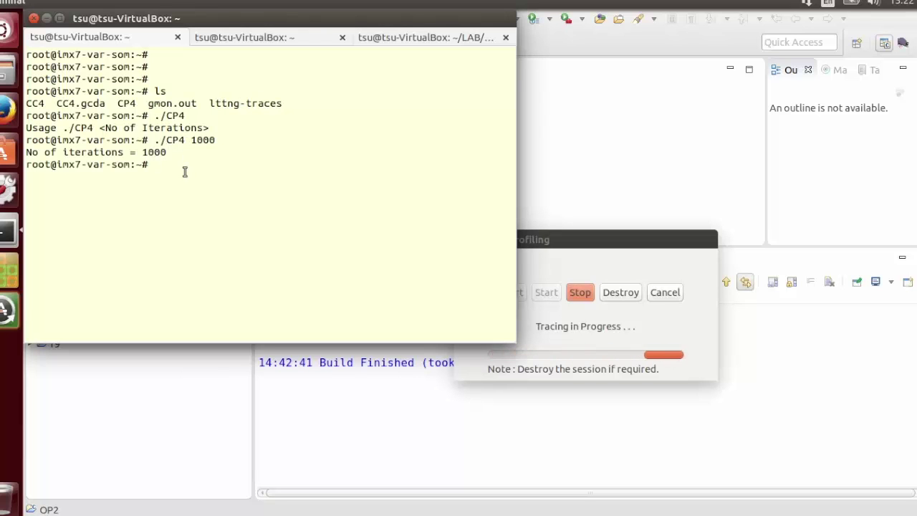
text(ps)
key(Return)
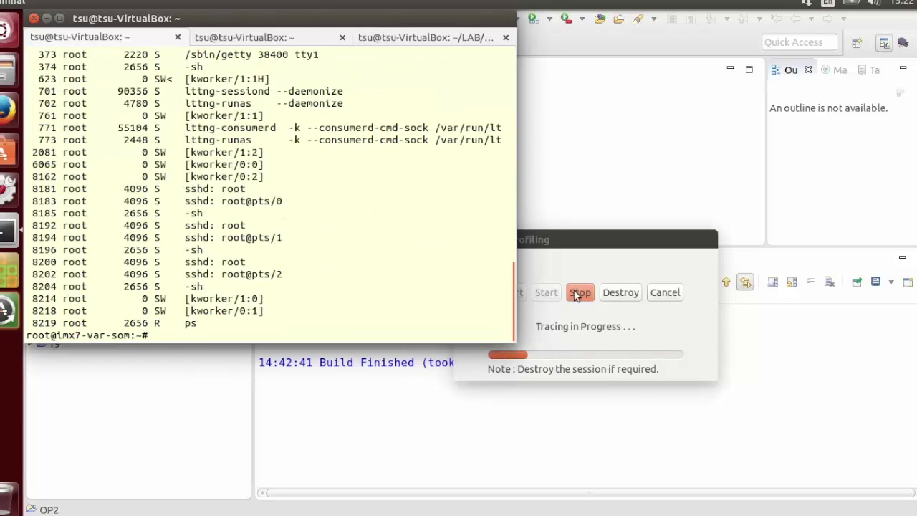
- Return to TimeStorm's LTTng Profiling dialog, stop the tracing, and start importing the recorded trace
click(616, 250)
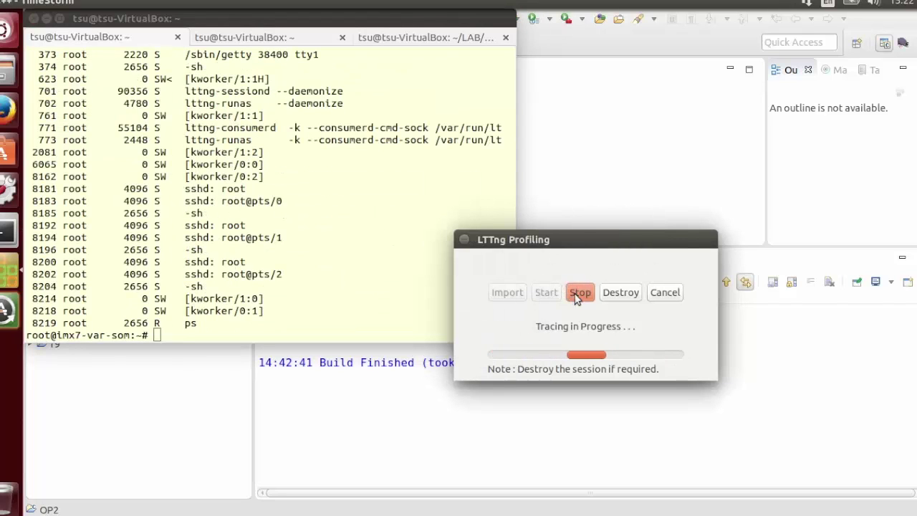
click(580, 293)
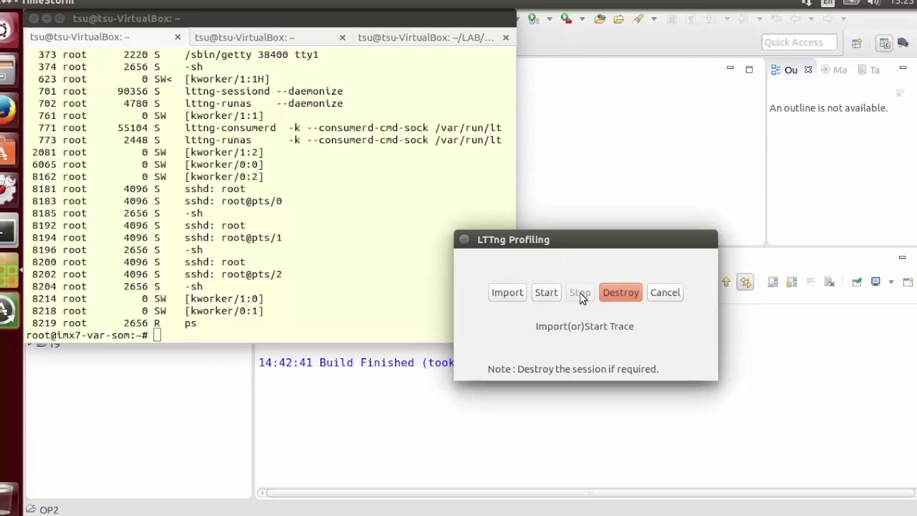
click(510, 295)
click(510, 298)
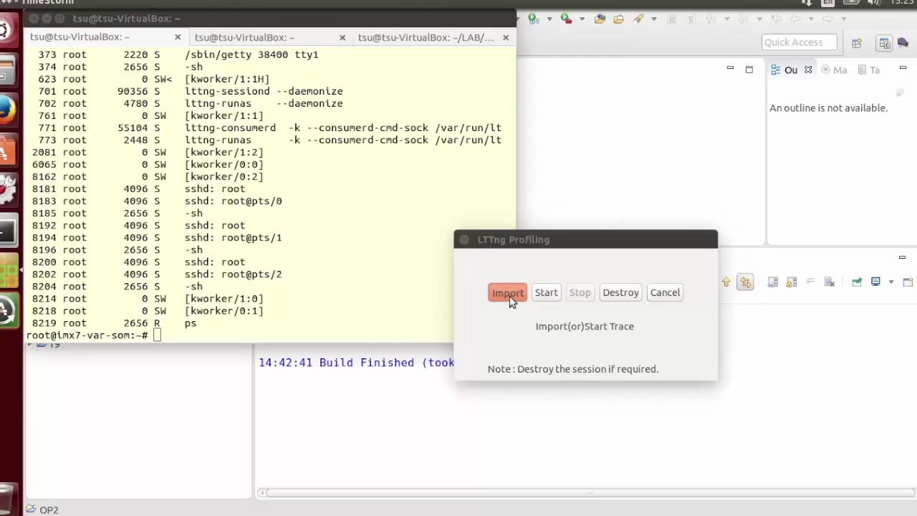
click(510, 298)
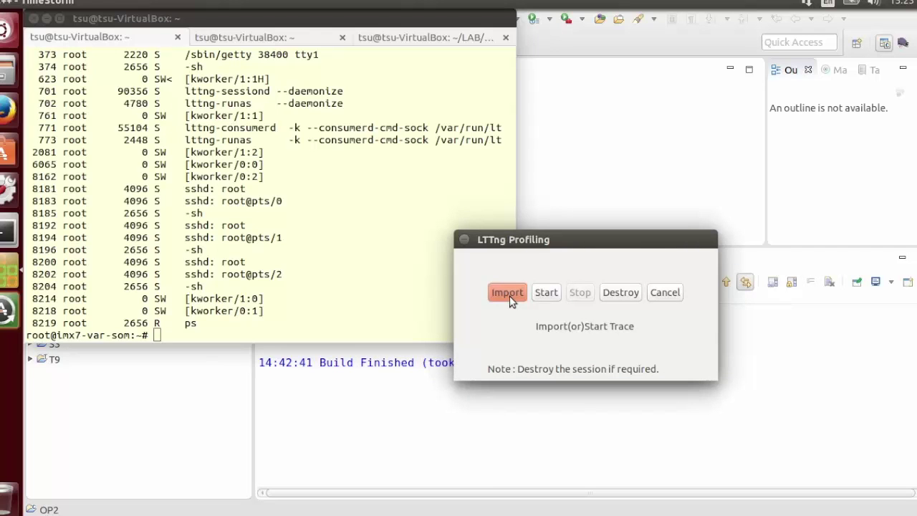
click(507, 293)
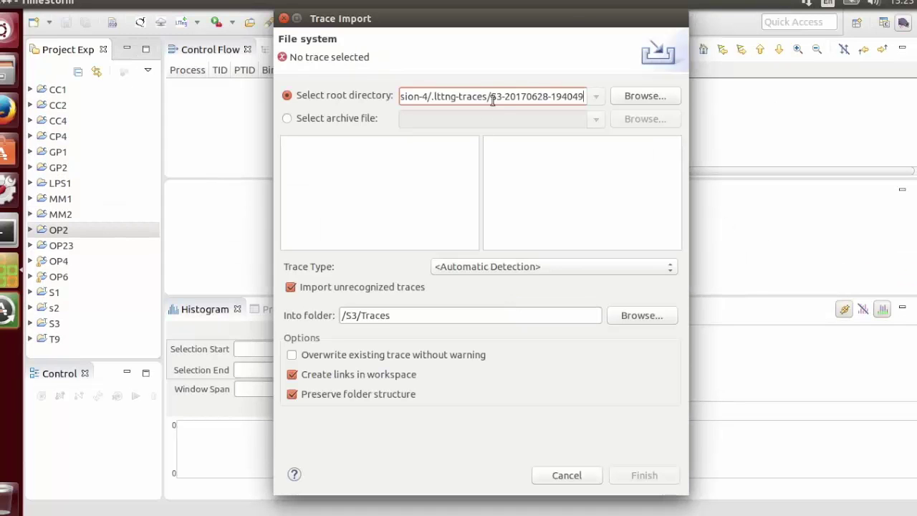
click(641, 99)
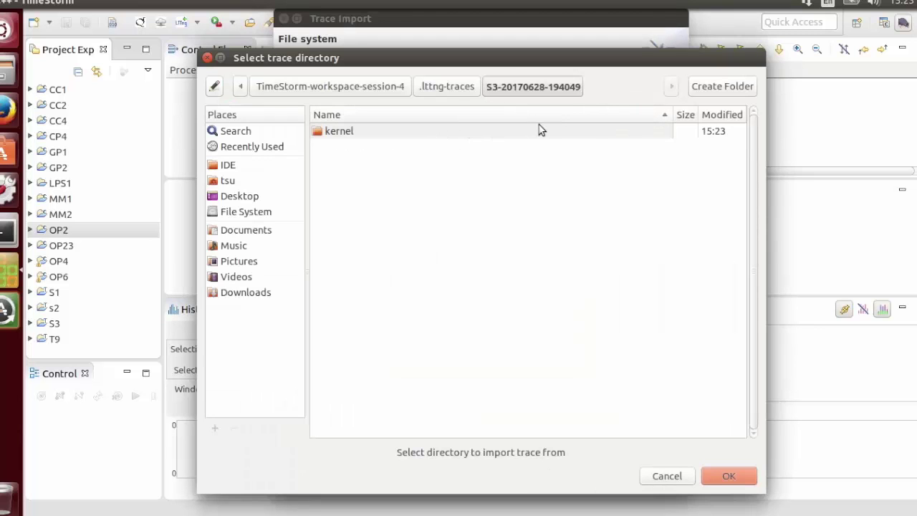
click(720, 476)
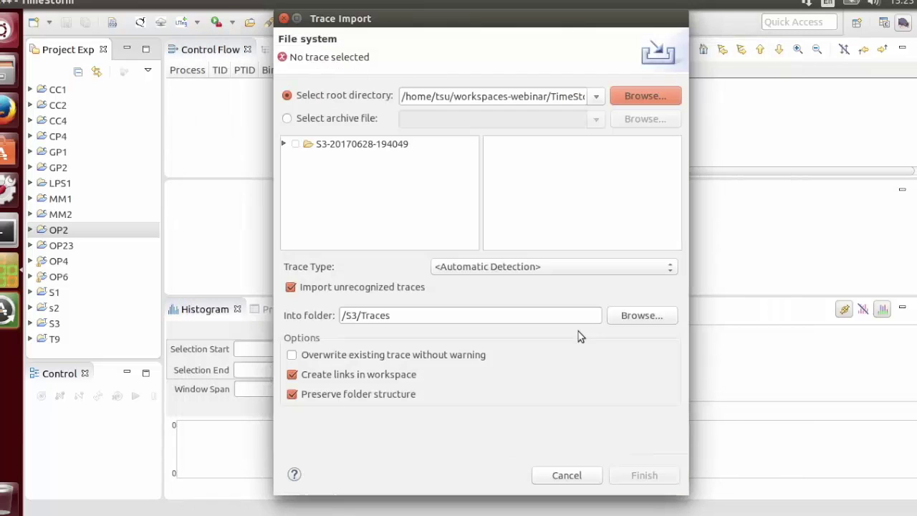
click(296, 145)
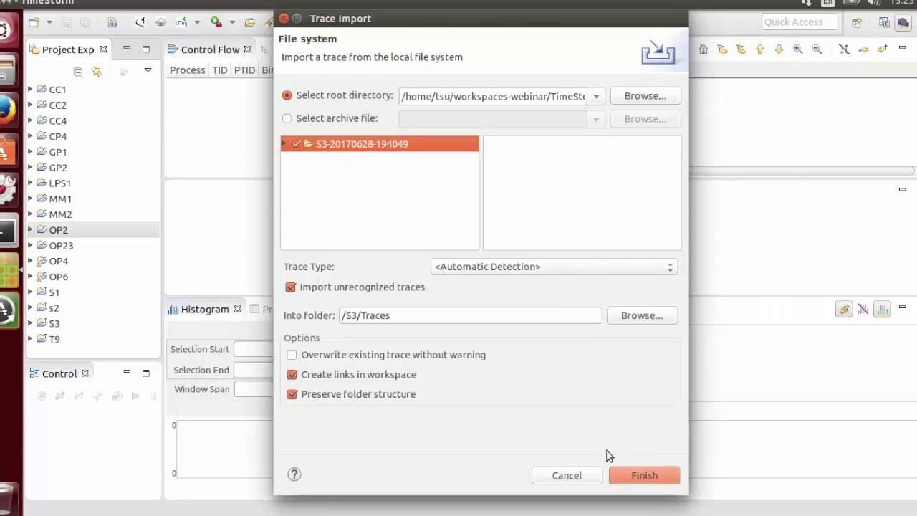
click(646, 474)
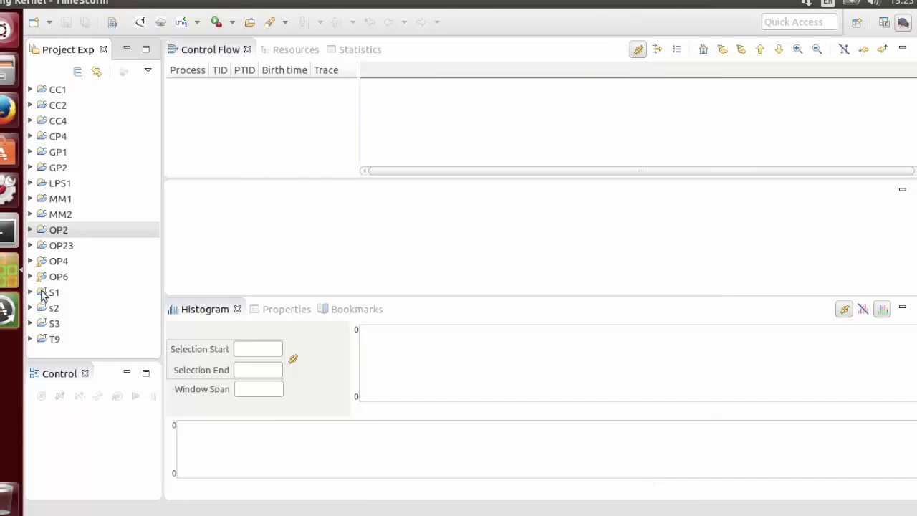
- Open the kernel trace from the Traces folder of project S3
click(30, 323)
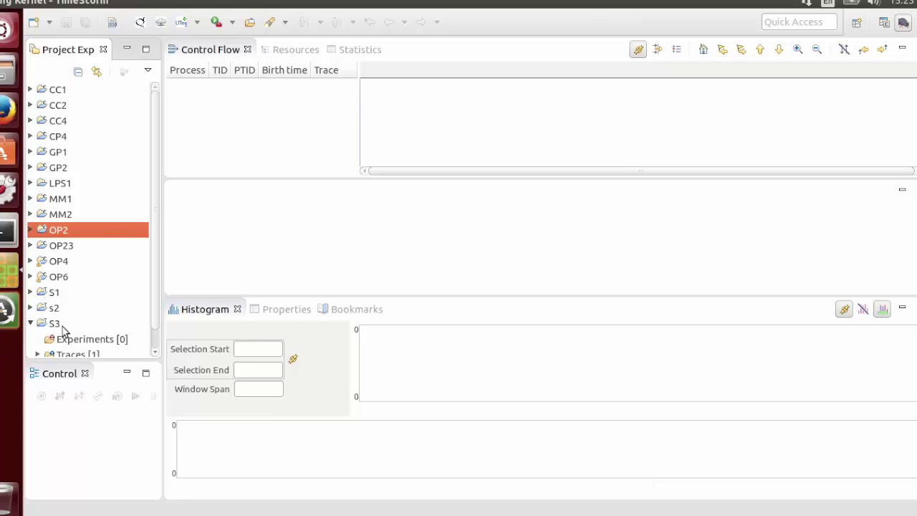
scroll(86, 322, down, 1)
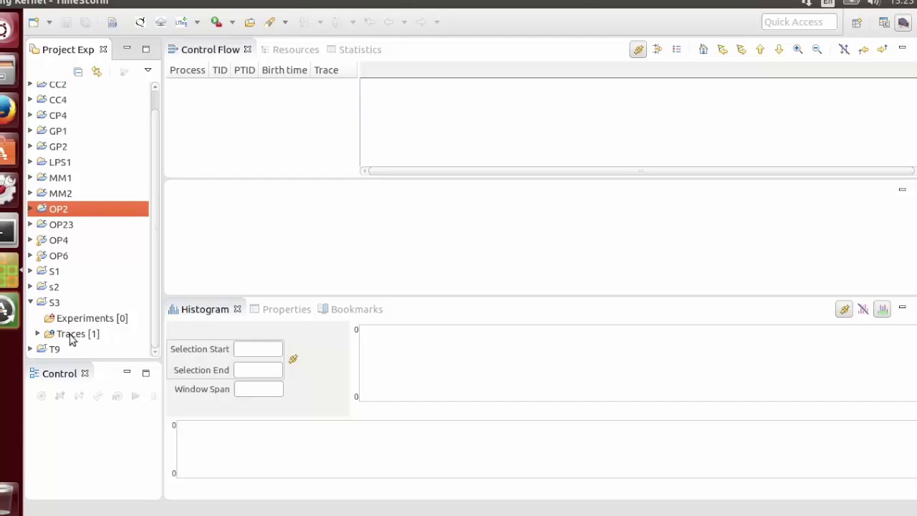
click(38, 334)
scroll(89, 326, down, 1)
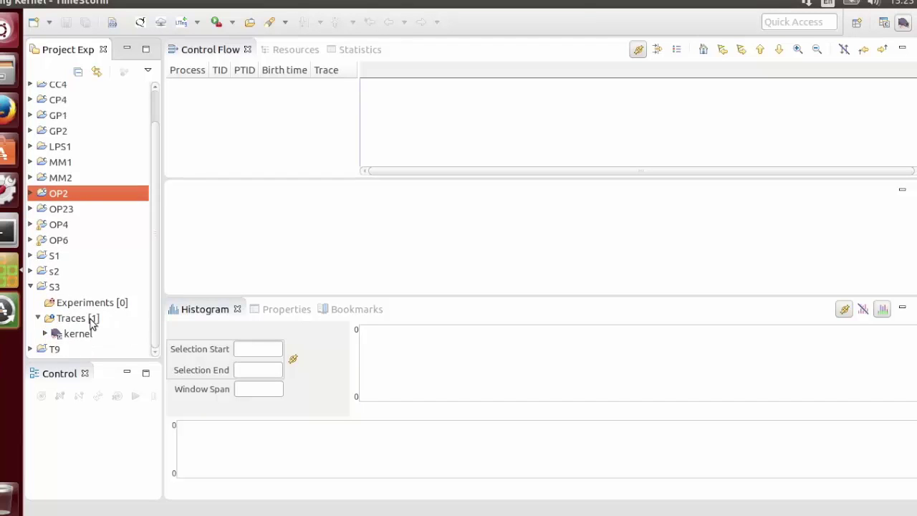
double_click(77, 334)
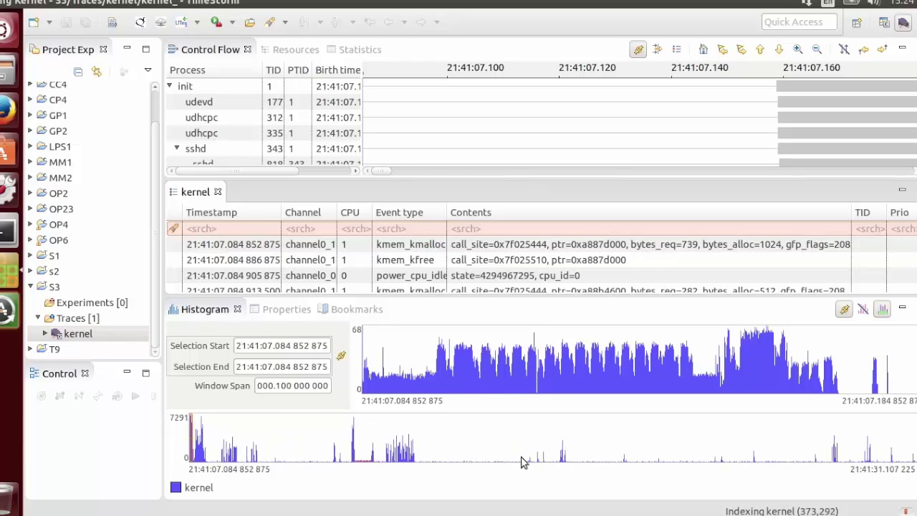
- Maximize the Control Flow view of the opened kernel trace
mouse_move(522, 460)
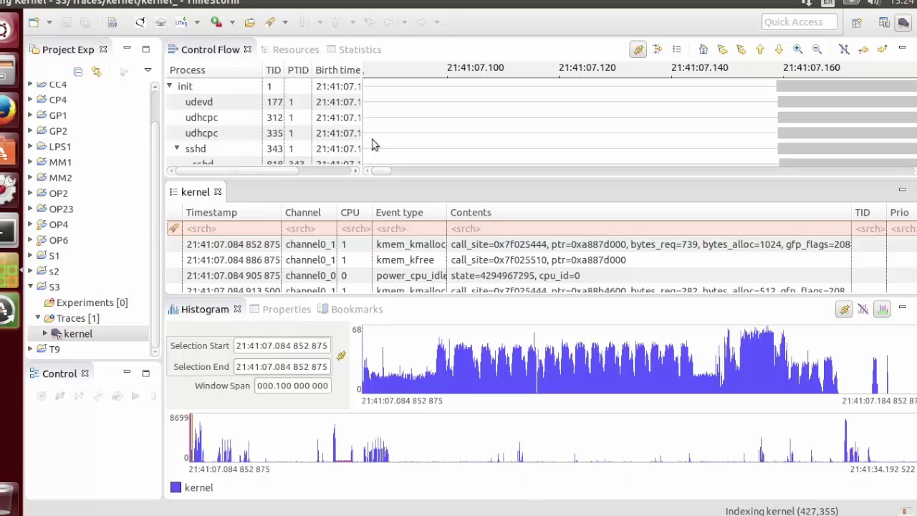
click(210, 50)
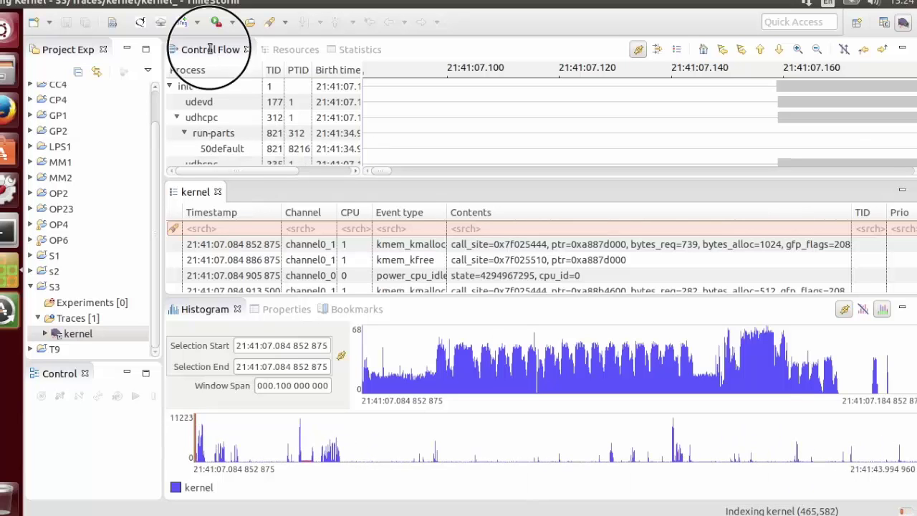
double_click(211, 50)
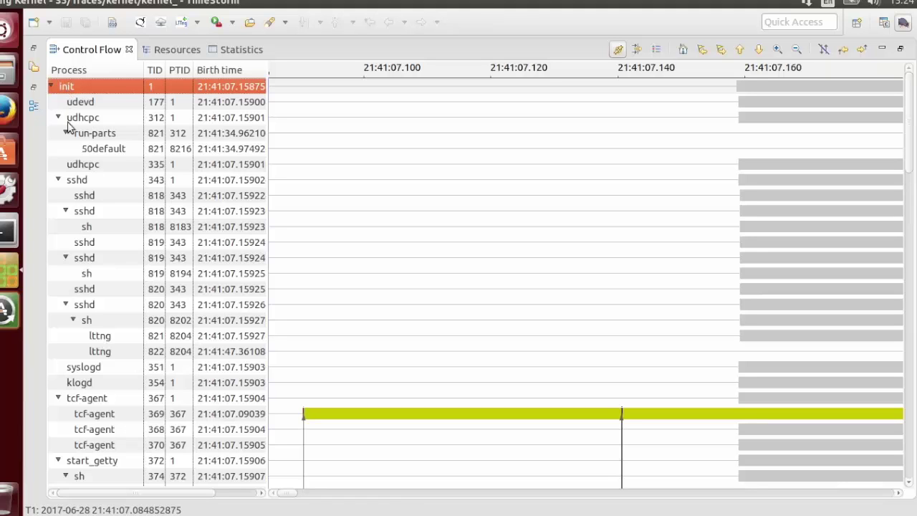
- Collapse the sshd, first udhcpc, tcf-agent and start_getty branches in the process tree
click(58, 180)
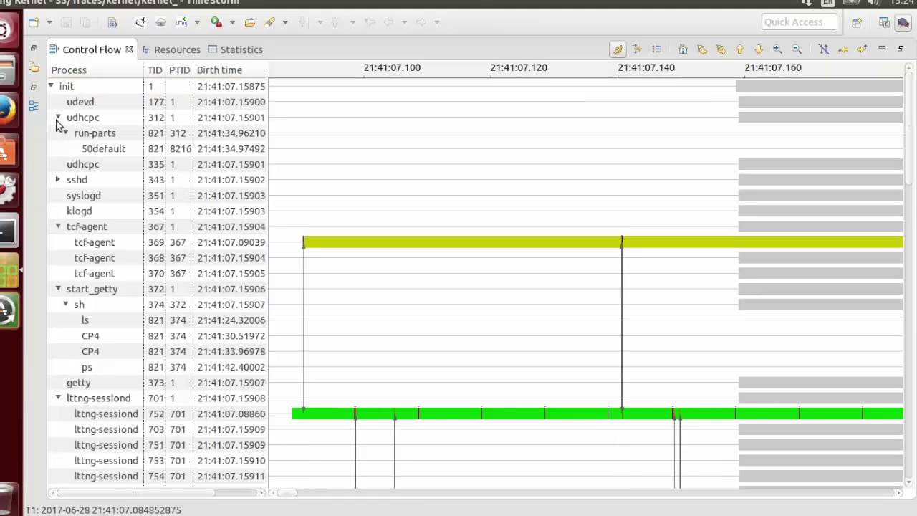
click(58, 119)
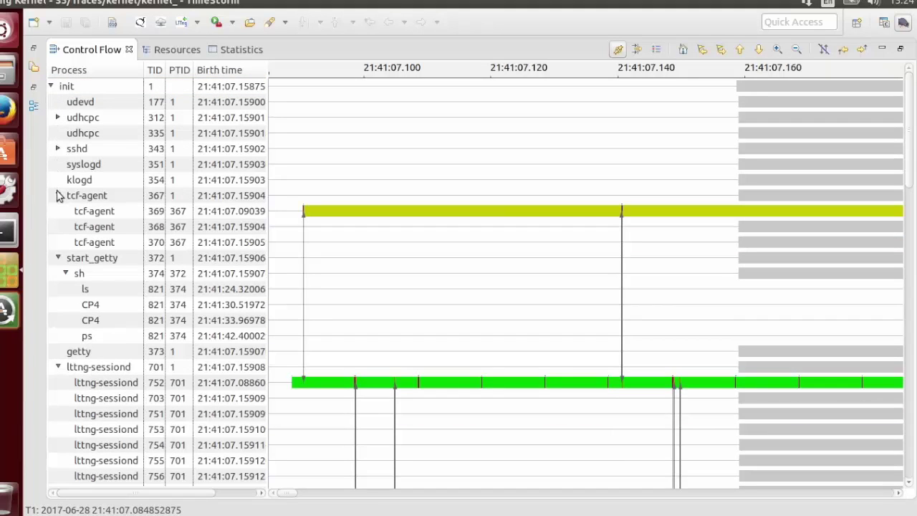
click(58, 195)
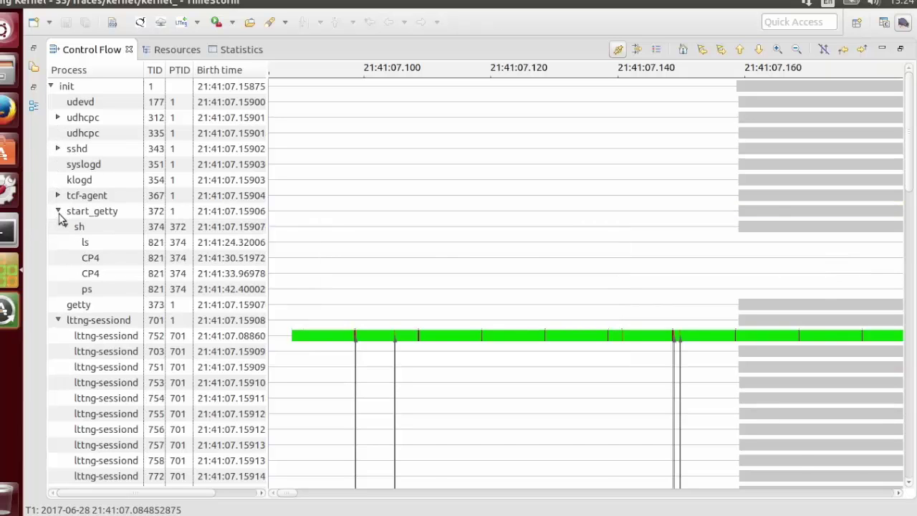
click(58, 211)
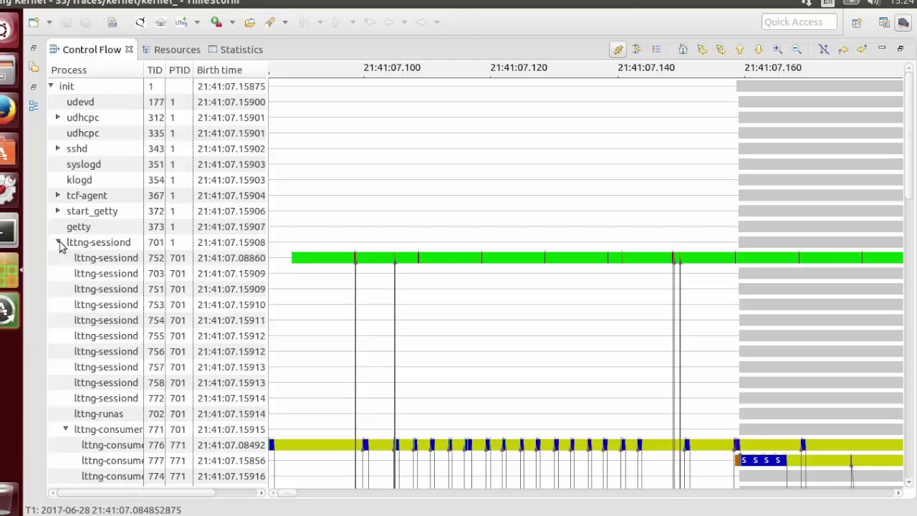
- Examine the traced process list through the last kthreadd kernel threads, returning to init at the start
scroll(115, 351, down, 4)
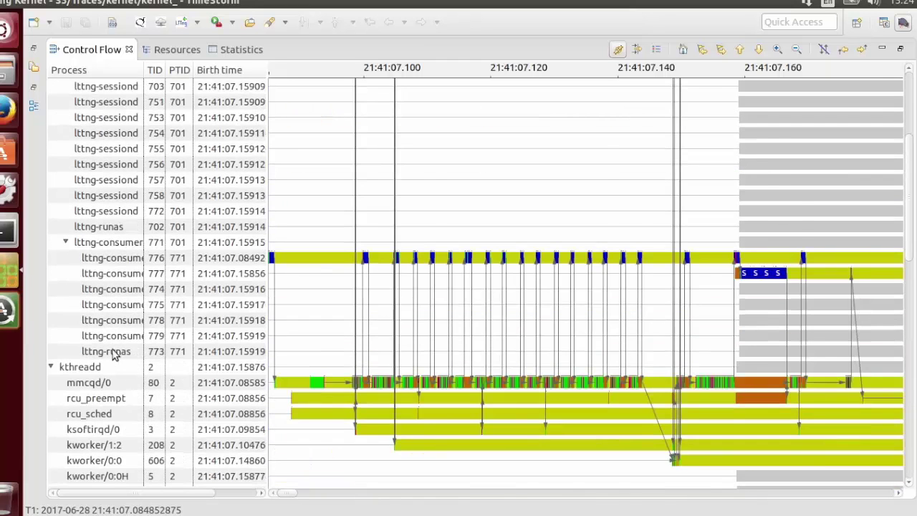
scroll(112, 355, down, 12)
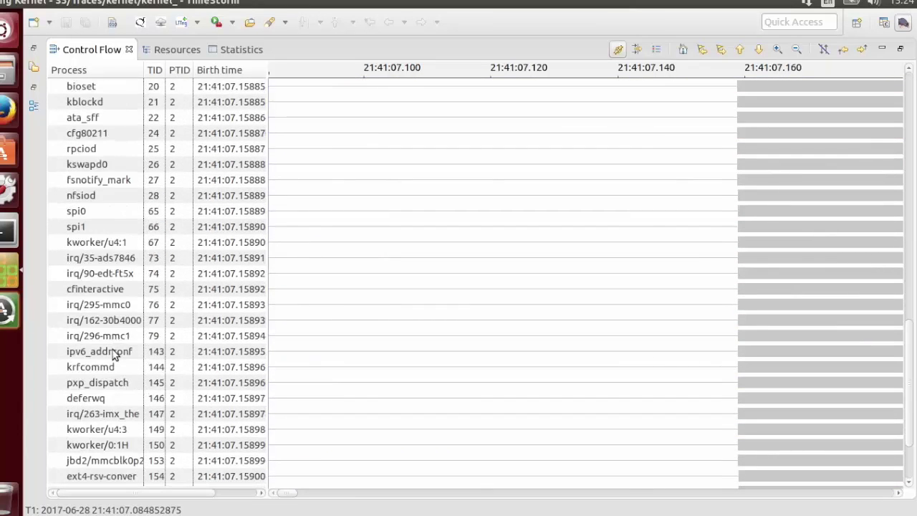
scroll(113, 355, down, 2)
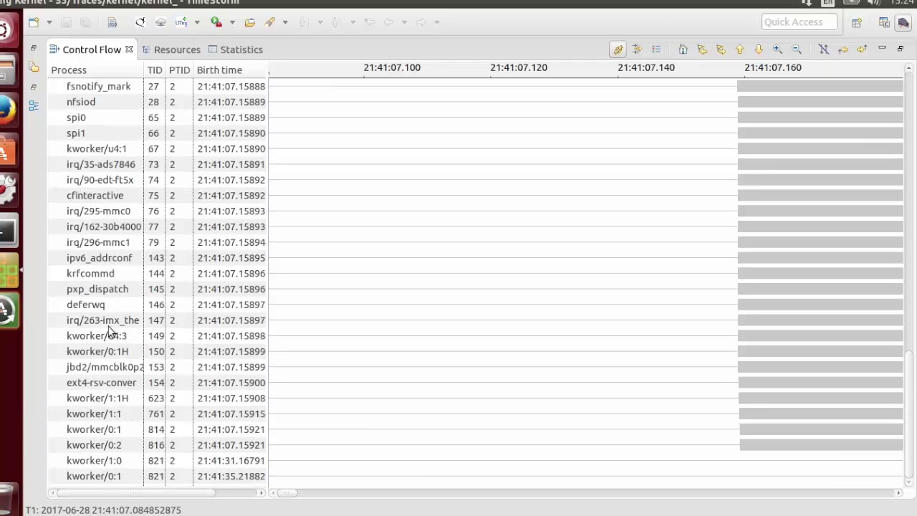
scroll(109, 331, up, 7)
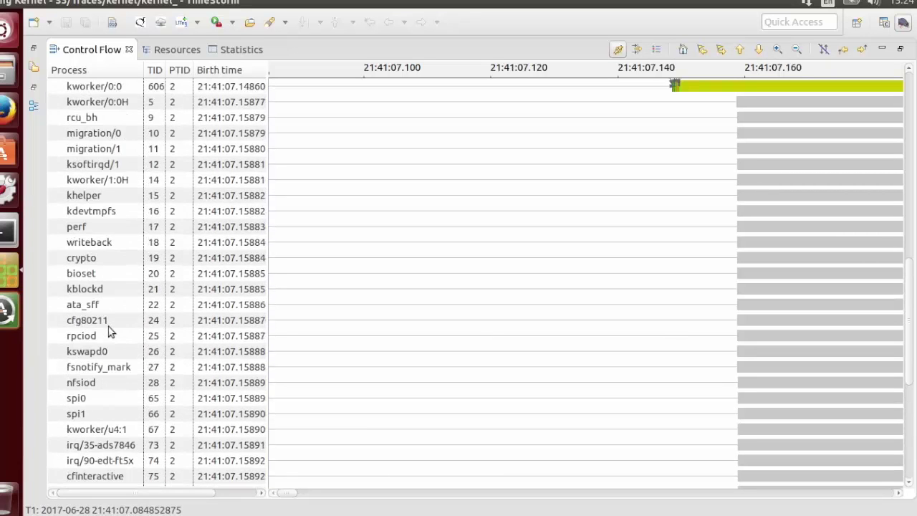
scroll(109, 332, up, 9)
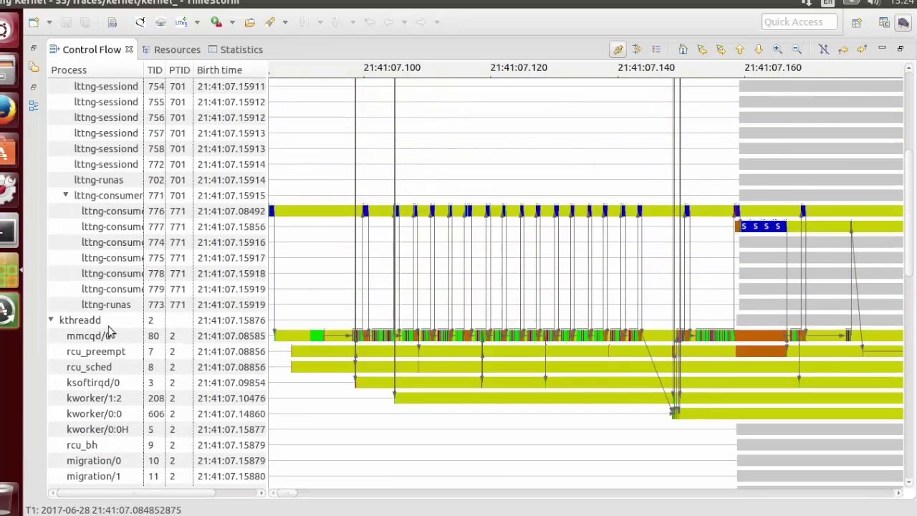
scroll(110, 331, up, 2)
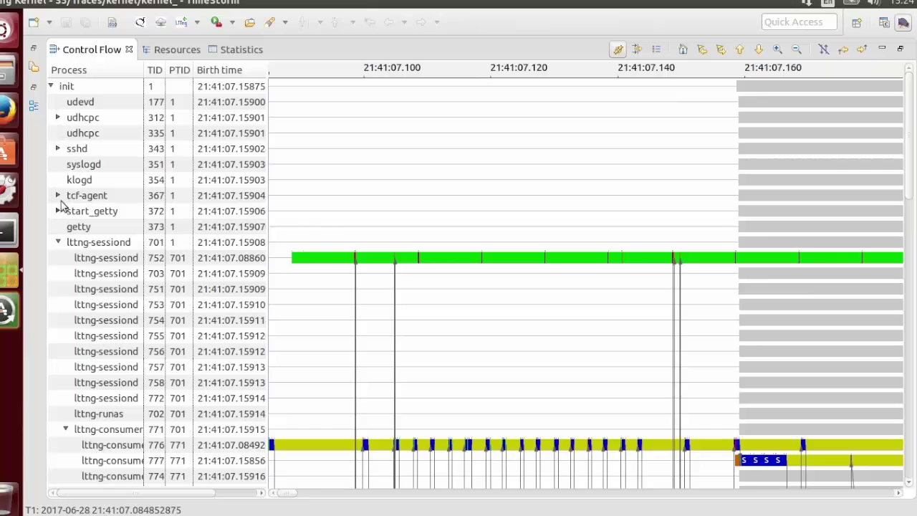
- Expand the start_getty, tcf-agent, sshd and first udhcpc branches, including the three sshd child processes that have shells
click(58, 213)
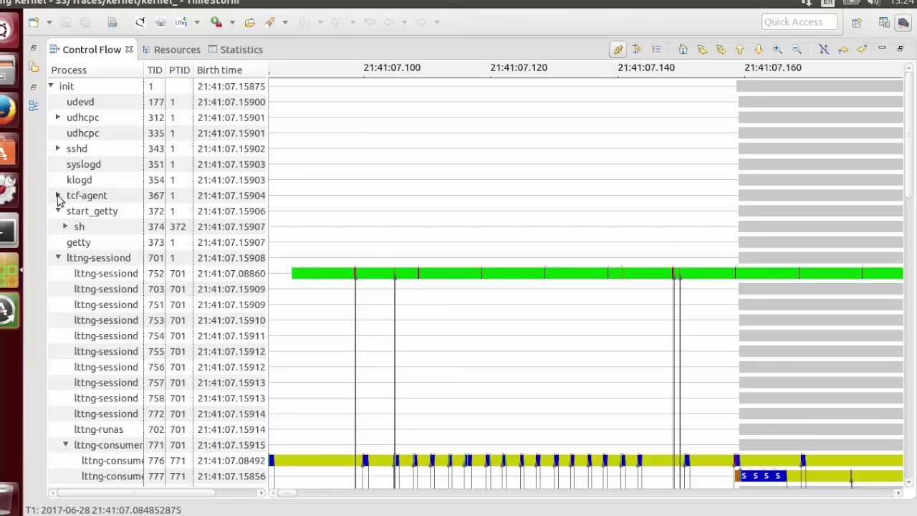
click(58, 196)
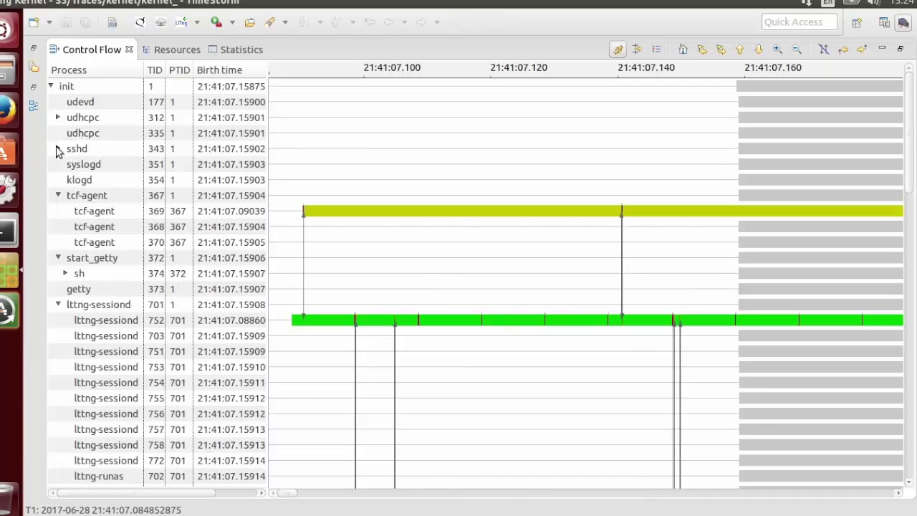
click(58, 149)
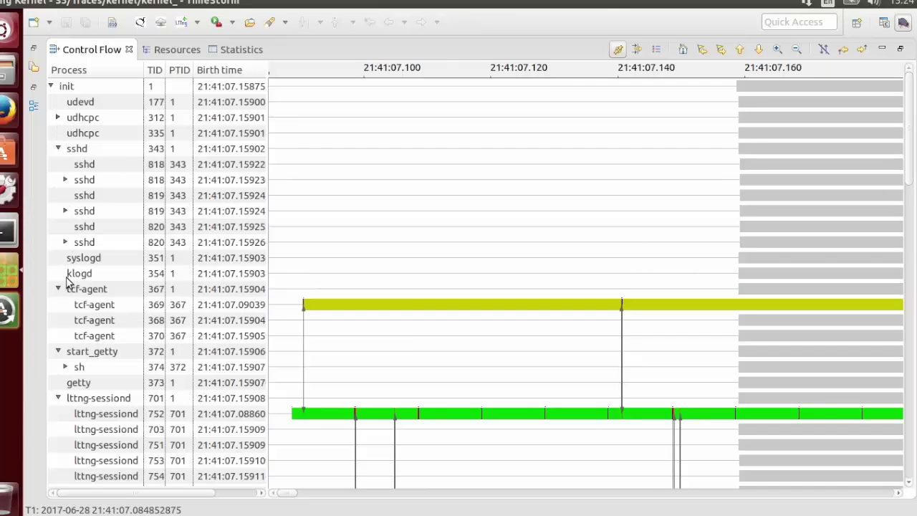
click(65, 180)
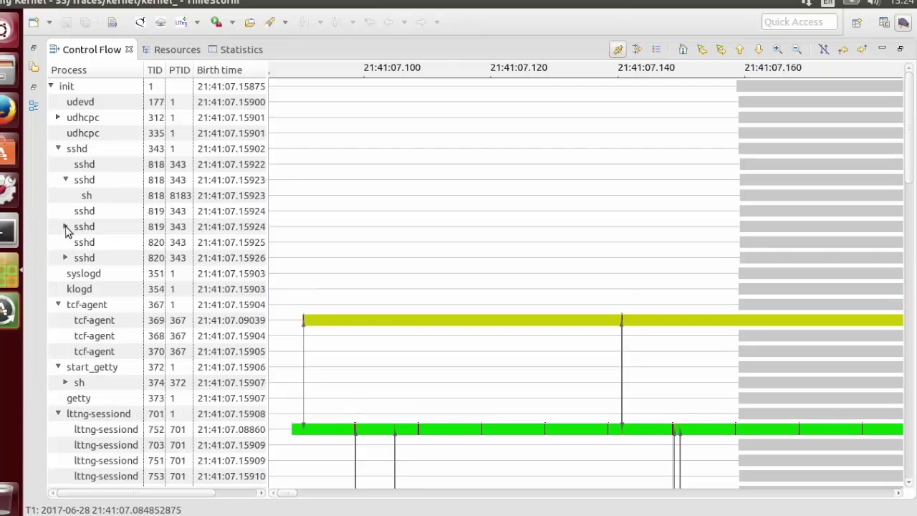
click(65, 228)
click(65, 273)
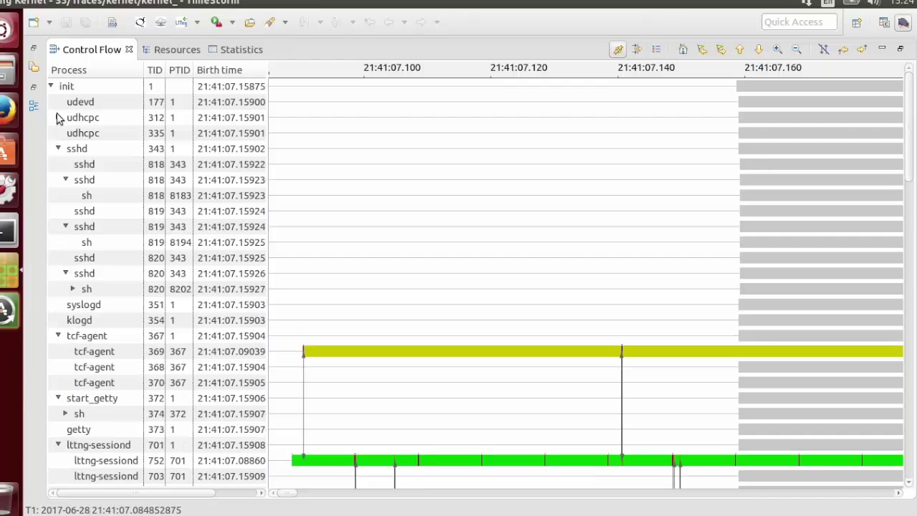
click(59, 117)
- Expand the sh process under start_getty and select the second CP4 process, born at 21:41:33.96978
scroll(70, 224, down, 5)
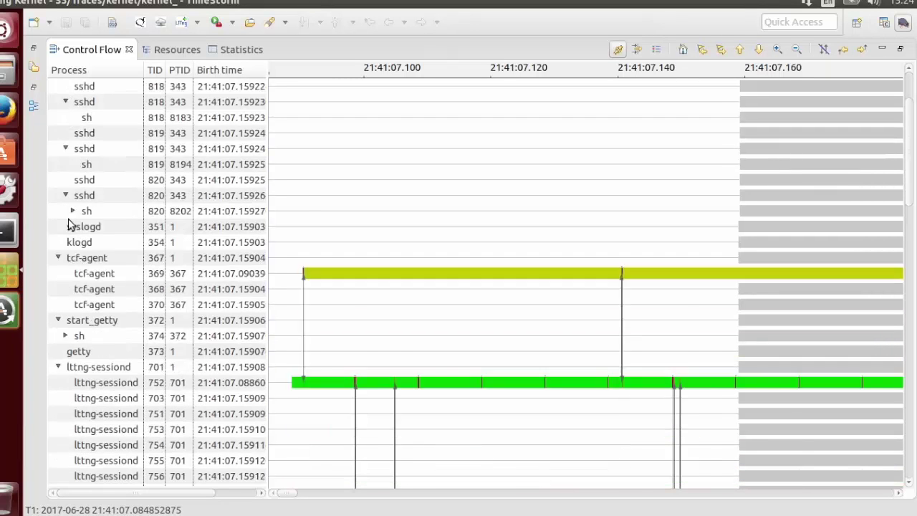
scroll(70, 224, down, 1)
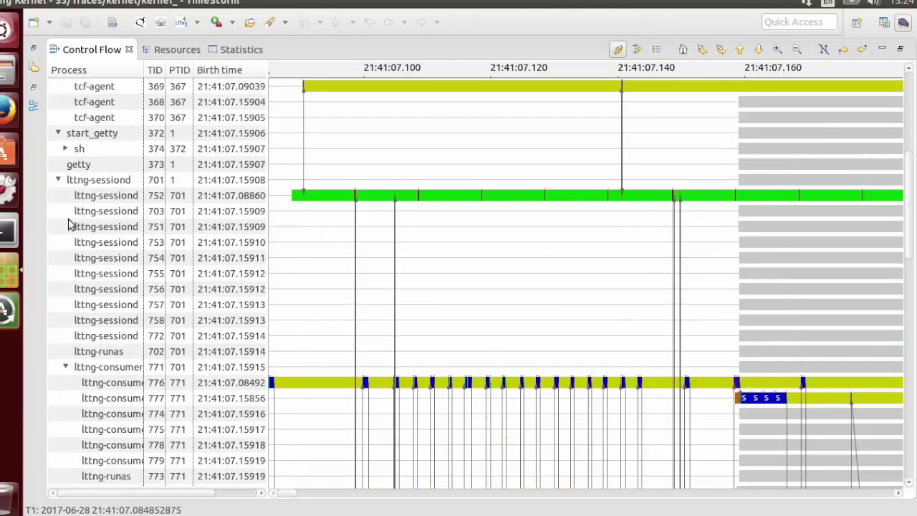
click(65, 148)
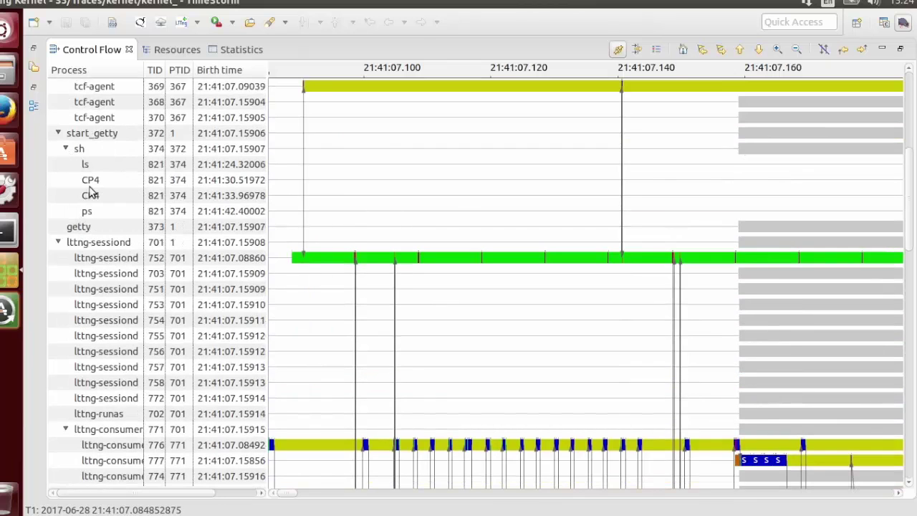
click(91, 185)
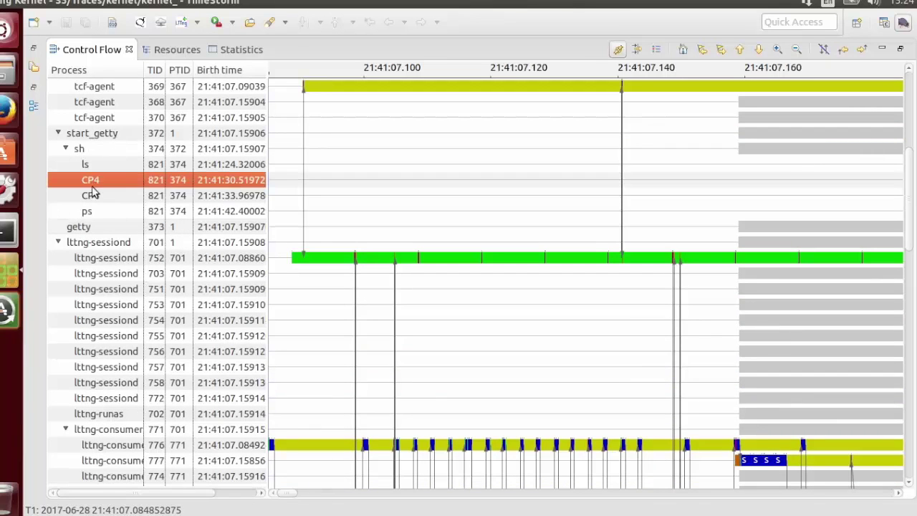
click(101, 197)
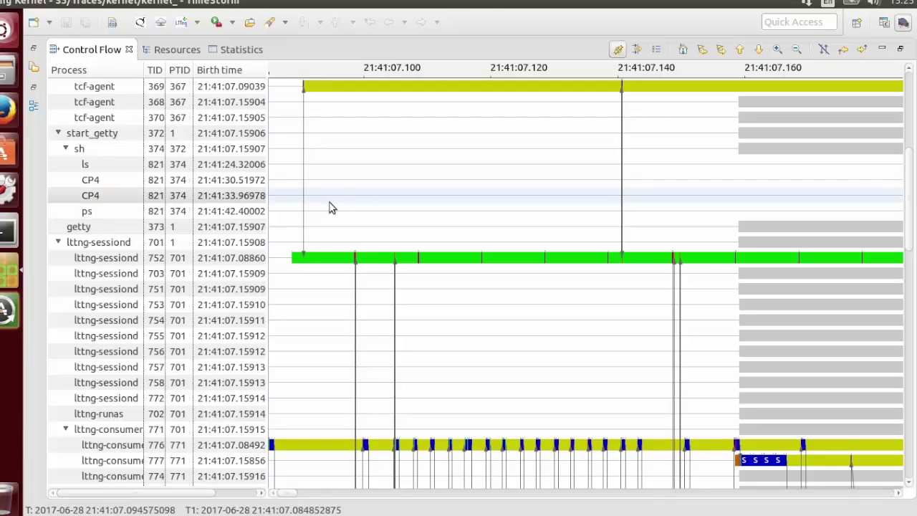
- Shift the Control Flow timeline to about 21:41:37.4 to view the selected CP4 process's execution
mouse_move(416, 456)
click(343, 493)
drag(342, 493, 737, 501)
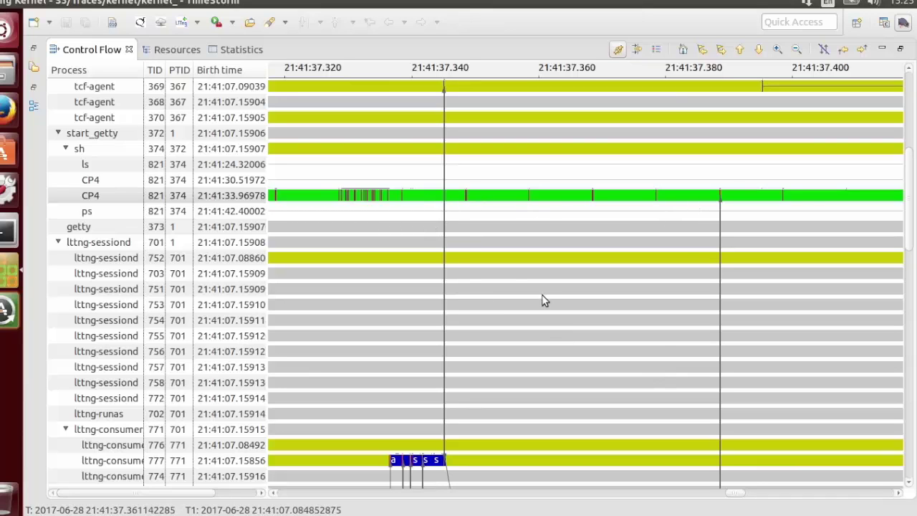
click(898, 493)
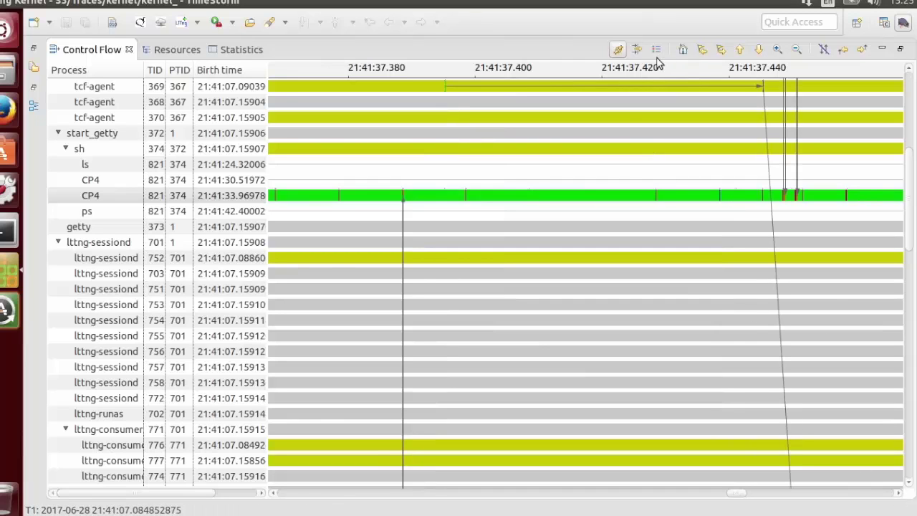
- Zoom in on the timeline around 21:41:37.417 until its scale is marked every 0.5 ms
click(777, 50)
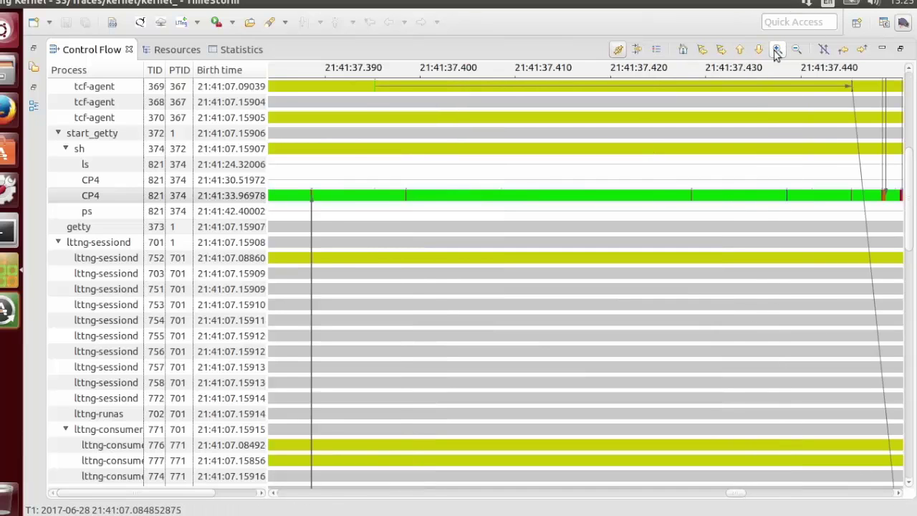
click(776, 50)
click(776, 50)
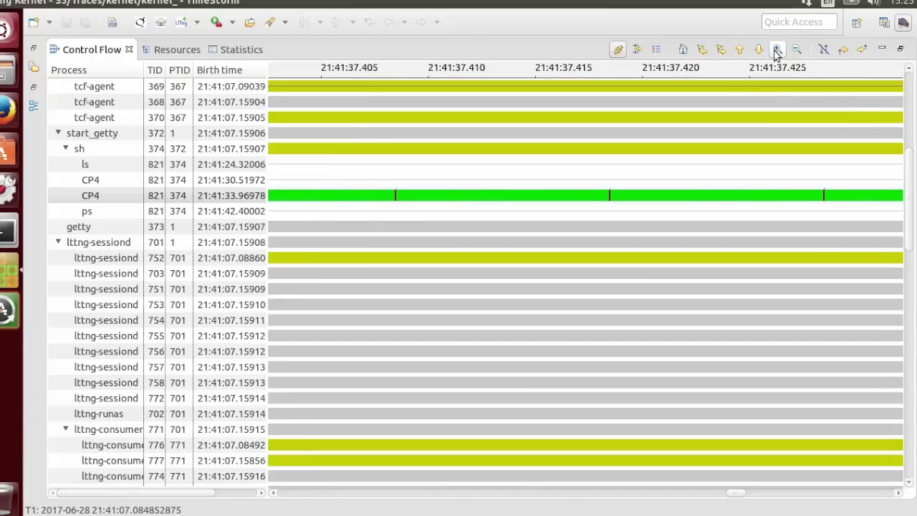
click(777, 50)
click(776, 50)
click(777, 50)
click(776, 50)
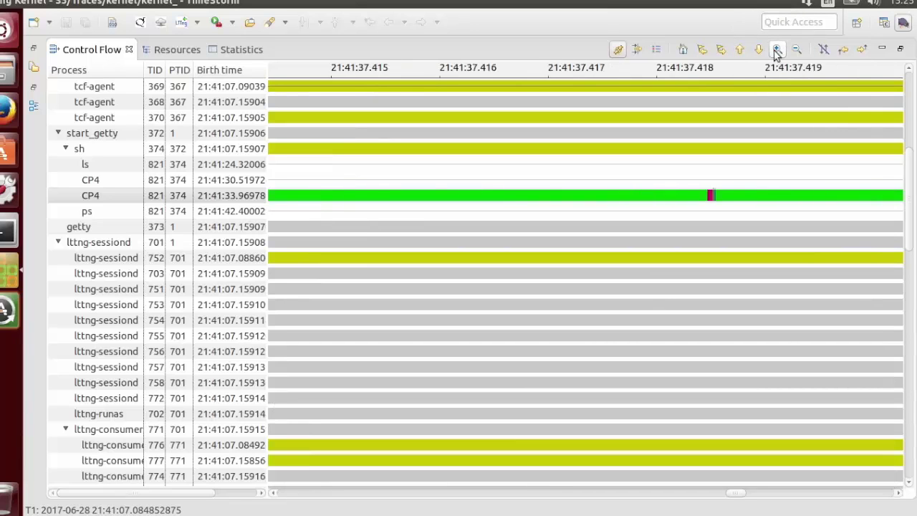
click(776, 51)
click(776, 50)
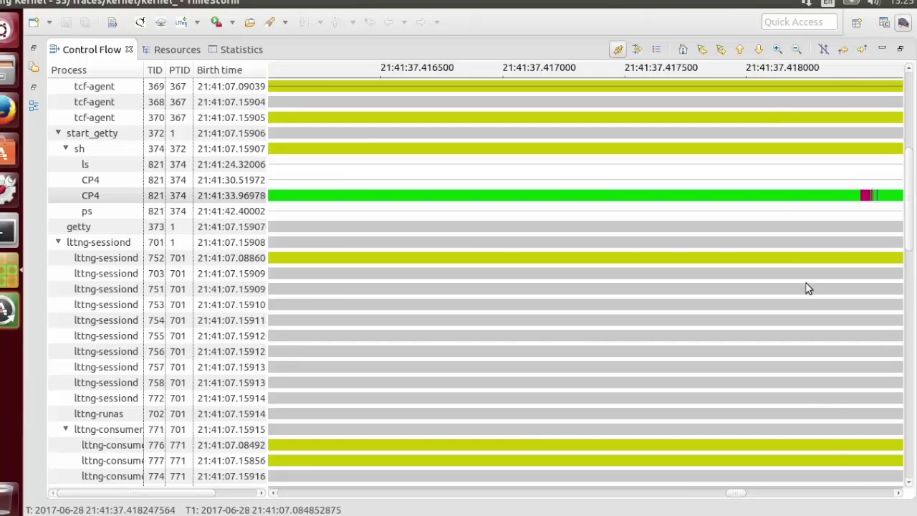
- Follow the selected CP4 process forward along the timeline and inspect its short state change near 21:41:37.4285
click(898, 492)
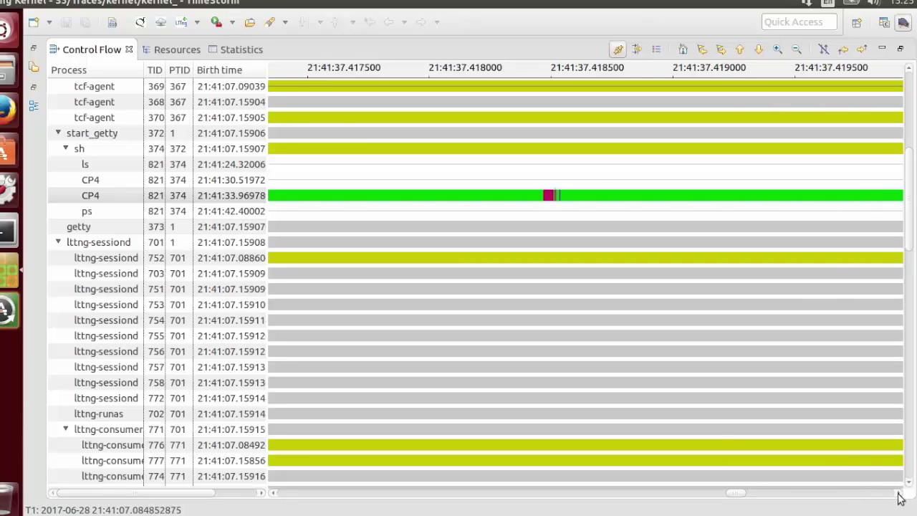
click(898, 493)
click(897, 493)
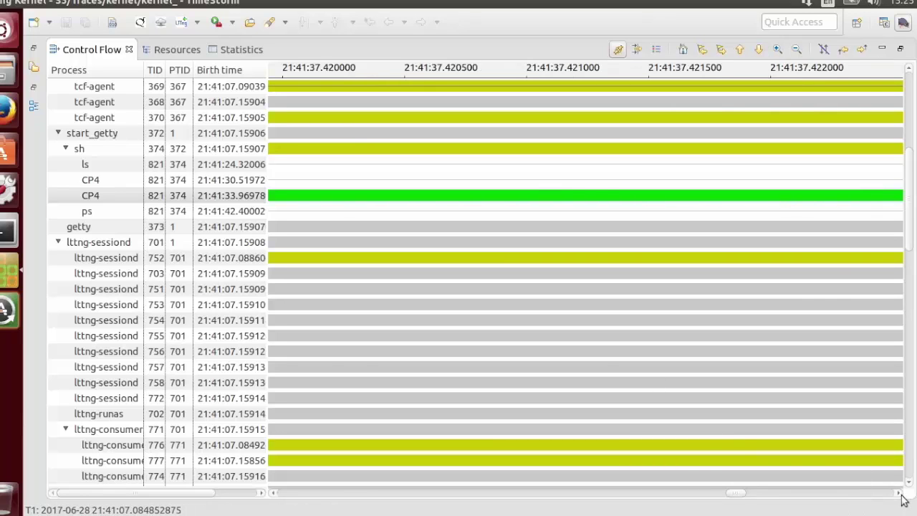
click(898, 493)
click(898, 493)
click(898, 493)
click(897, 493)
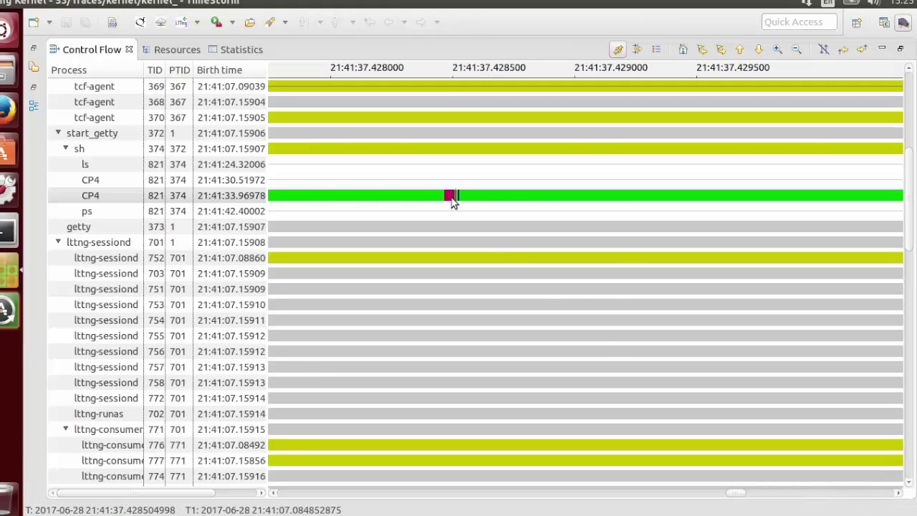
mouse_move(449, 196)
- Examine the selected CP4 process's states further along the timeline, up to about 21:41:37.446
click(898, 492)
click(876, 492)
click(876, 493)
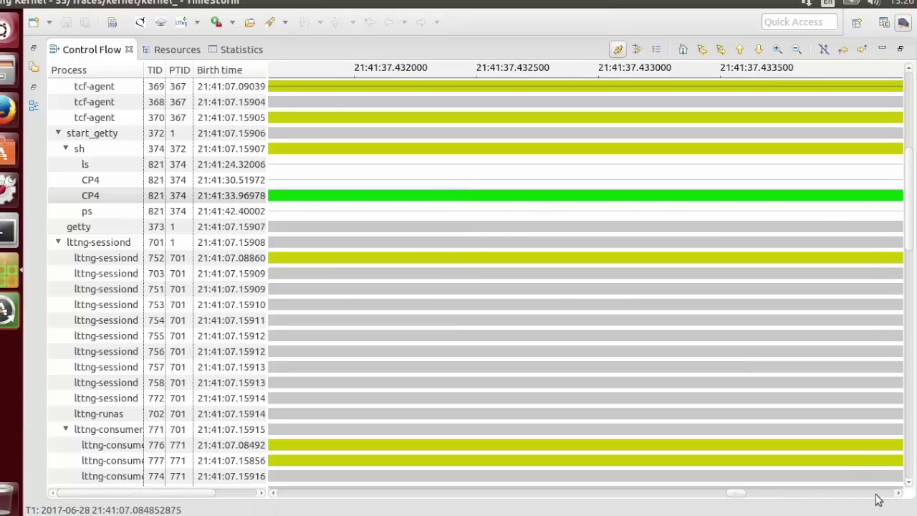
click(876, 493)
click(876, 492)
click(876, 493)
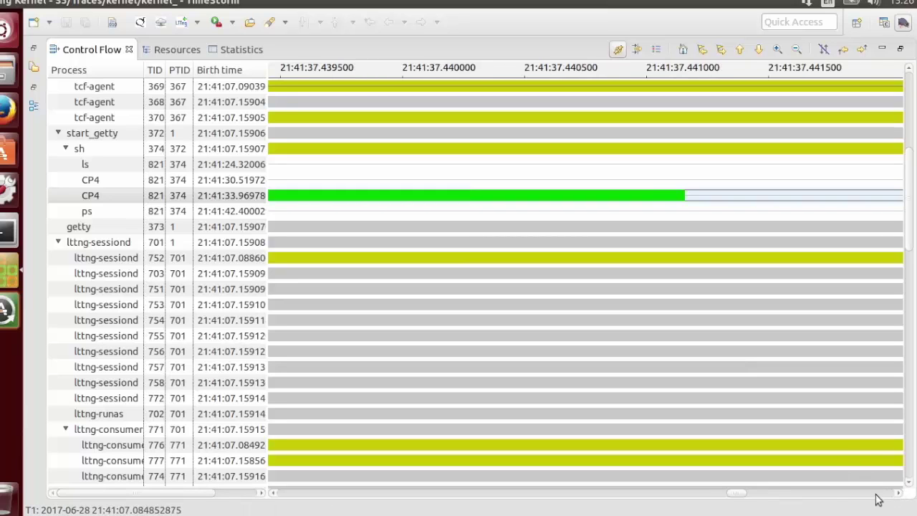
click(876, 493)
click(877, 493)
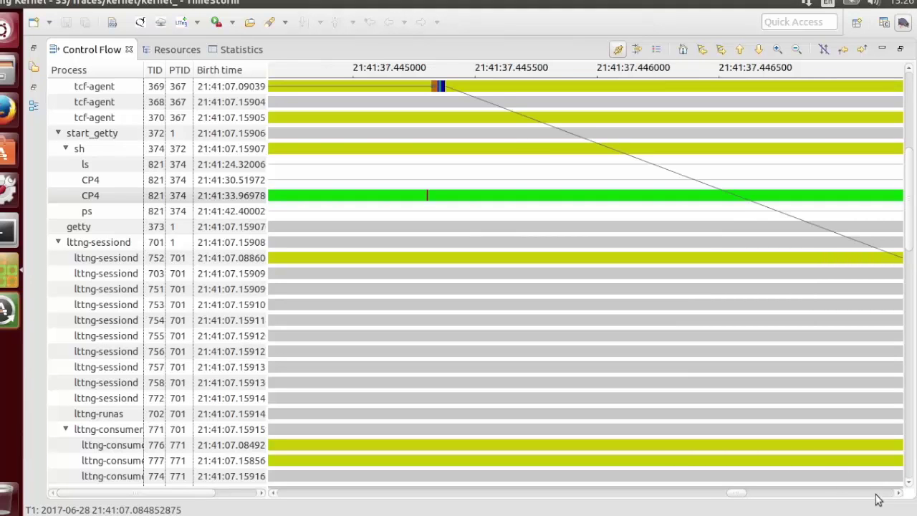
- Follow the selected CP4 process forward to about 21:41:37.4505 and inspect its switch arrows and wait states
click(876, 493)
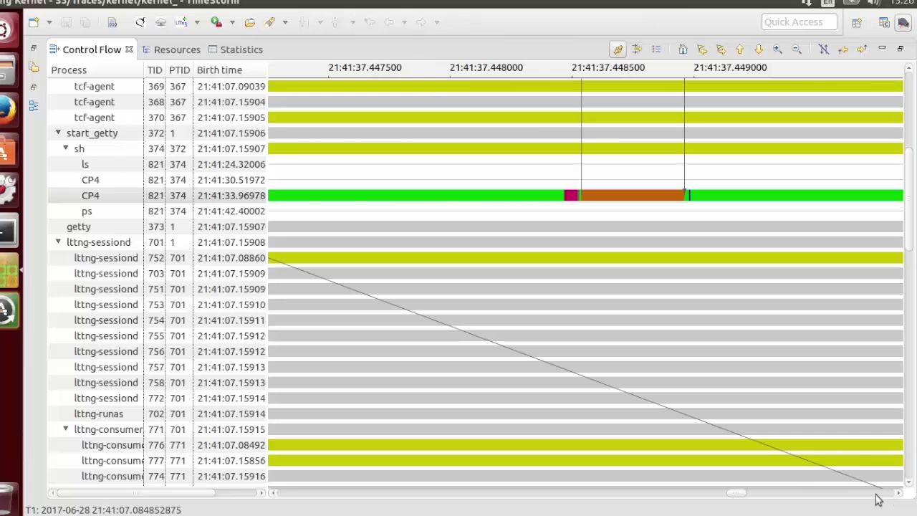
click(898, 494)
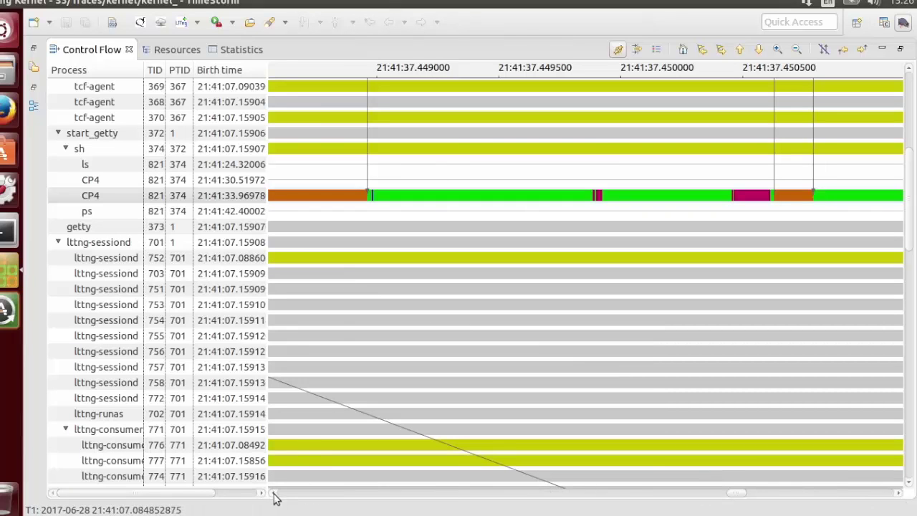
scroll(368, 258, up, 1)
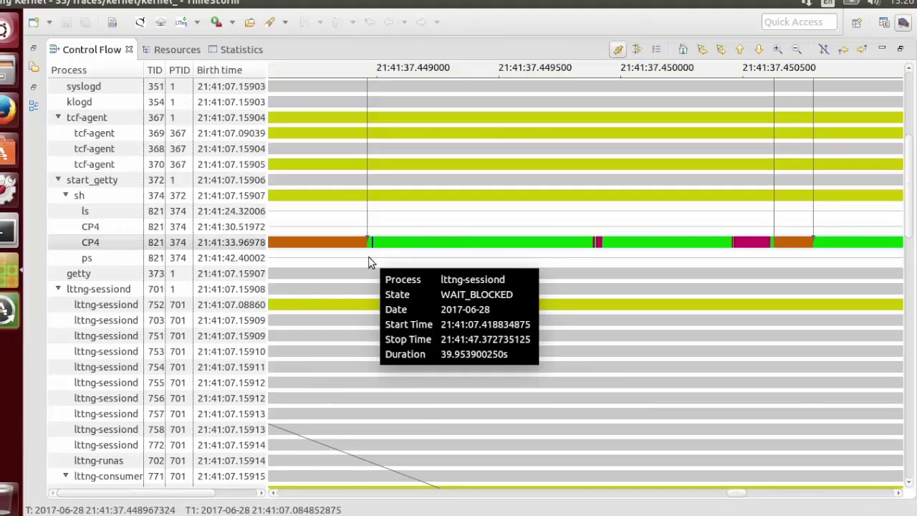
mouse_move(367, 236)
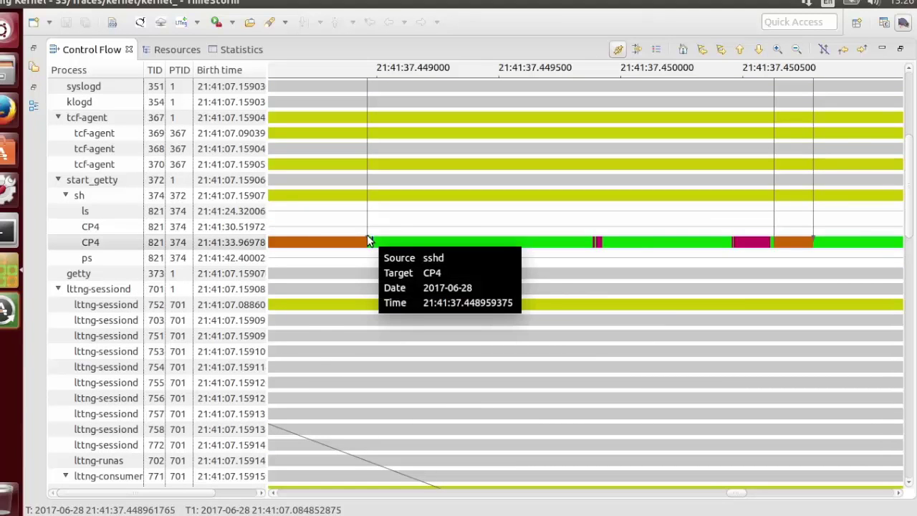
mouse_move(755, 245)
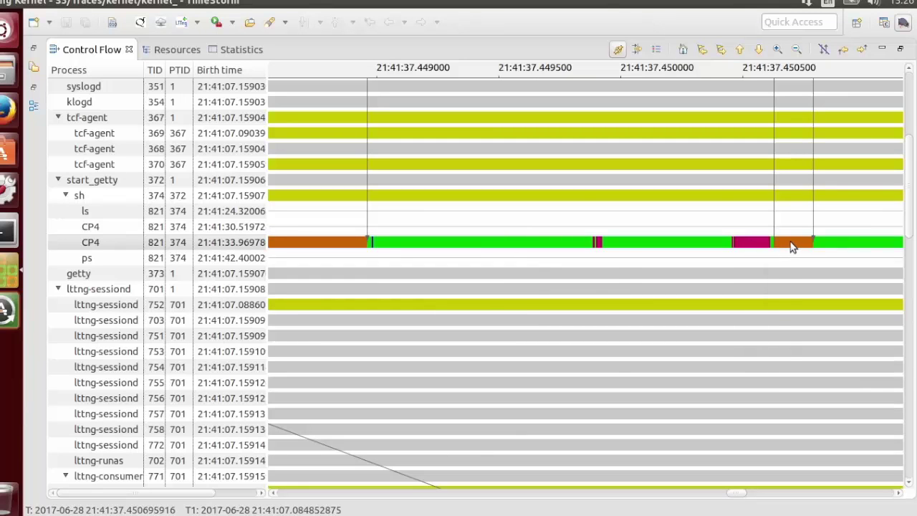
mouse_move(792, 247)
mouse_move(776, 228)
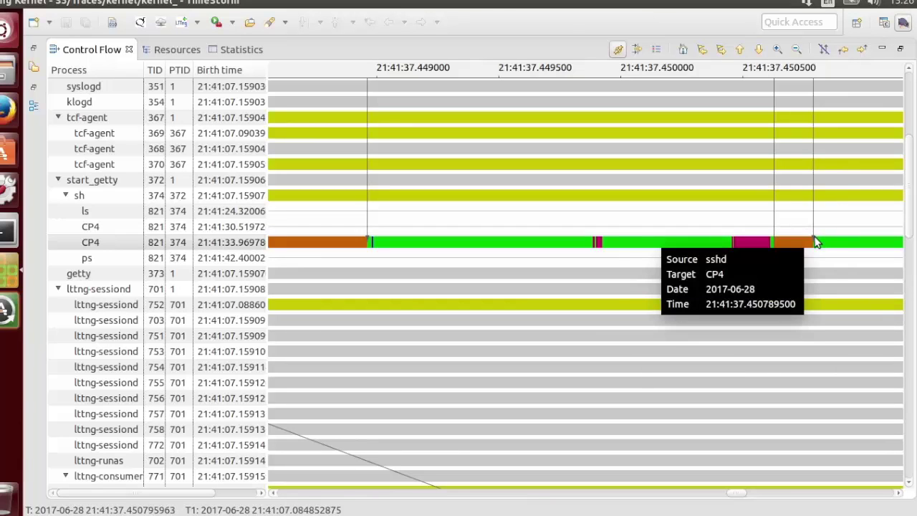
- Trace the switches between the sshd and CP4 processes near 21:41:37.4506 and inspect CP4's wait state there
scroll(810, 227, up, 2)
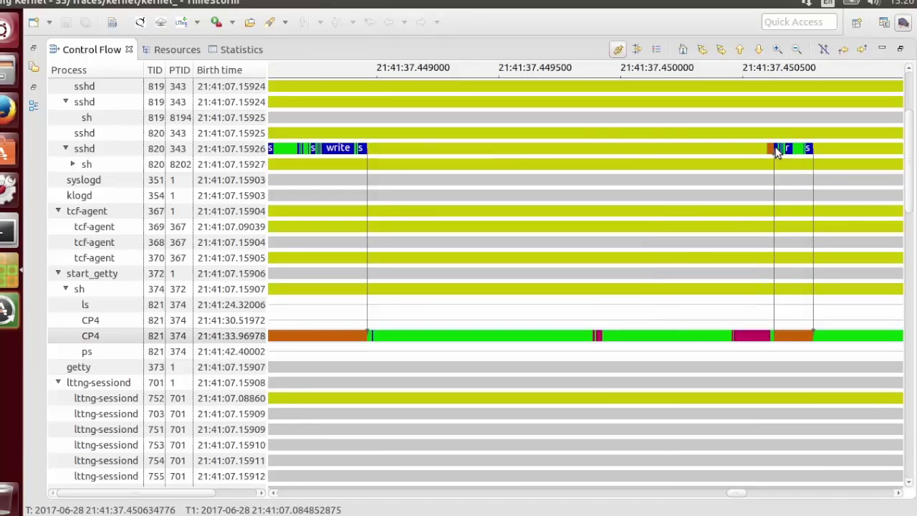
mouse_move(777, 153)
mouse_move(810, 340)
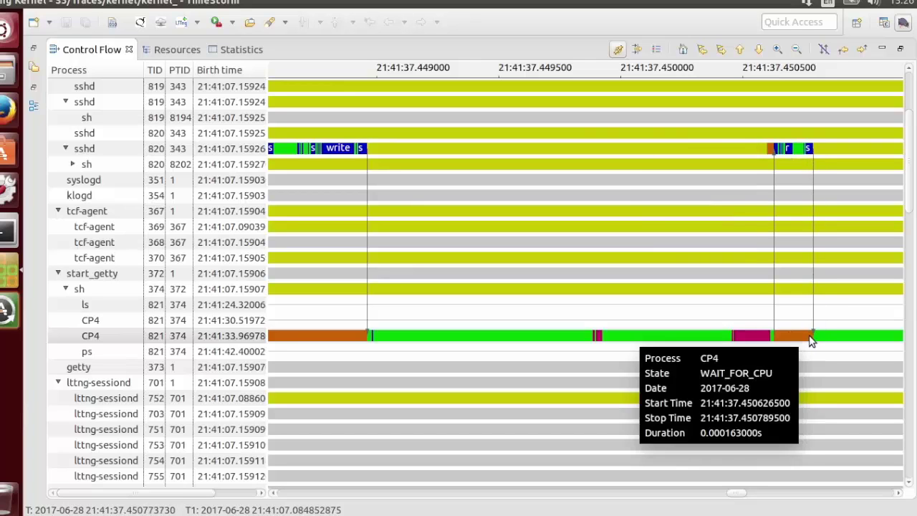
- Open the Resources view and mark the time around the IRQ 303 event near 21:41:37.4499
click(172, 50)
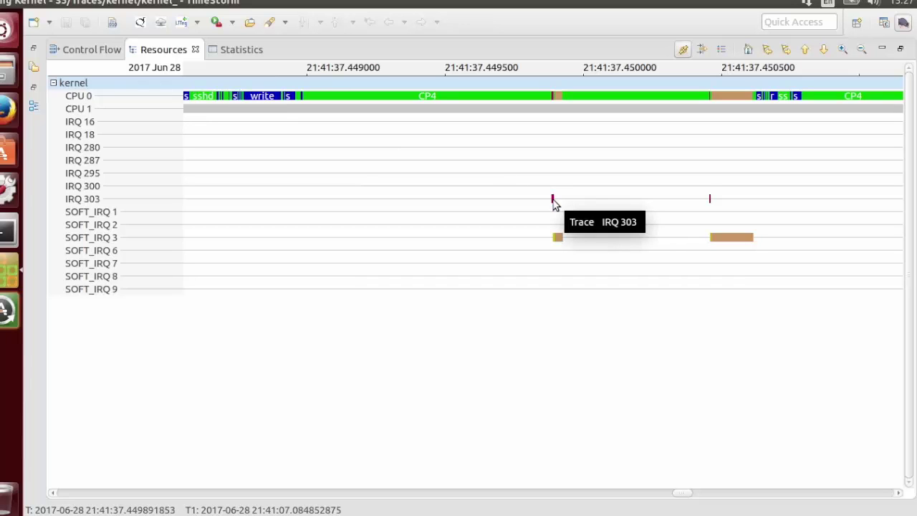
click(553, 200)
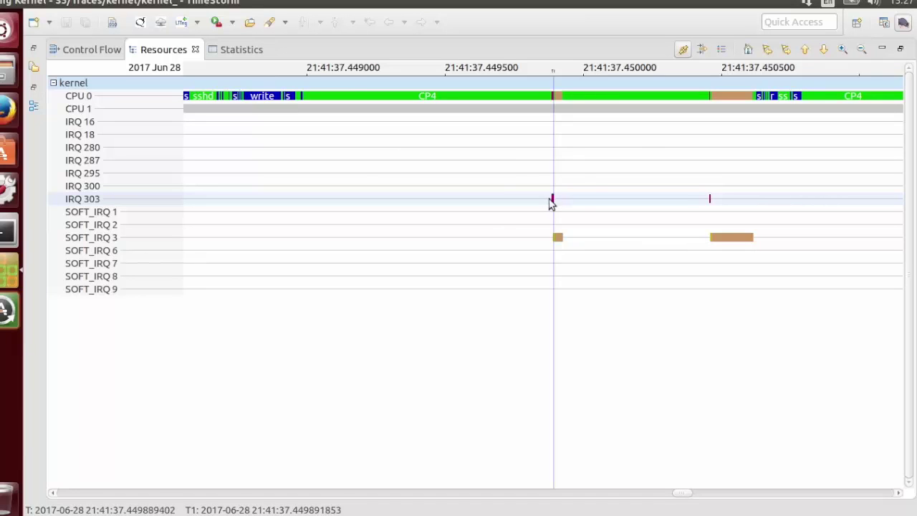
click(545, 199)
shift+click(570, 199)
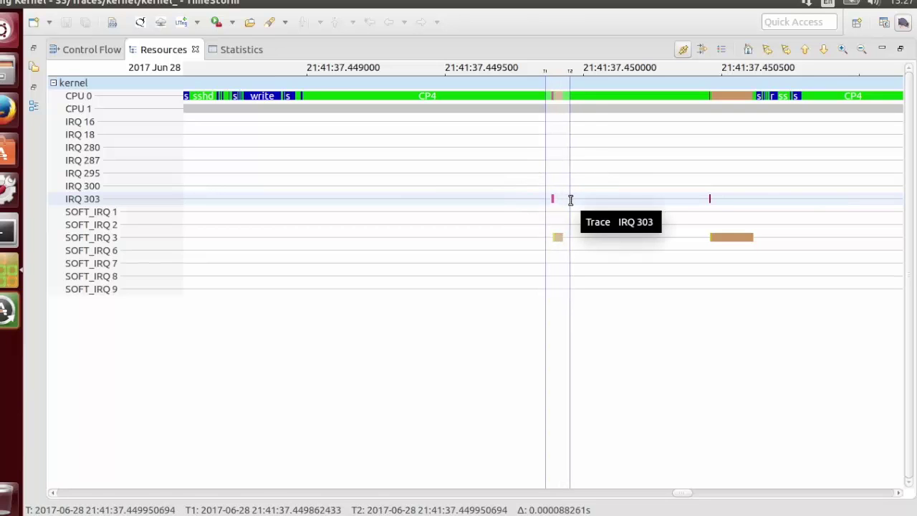
click(556, 190)
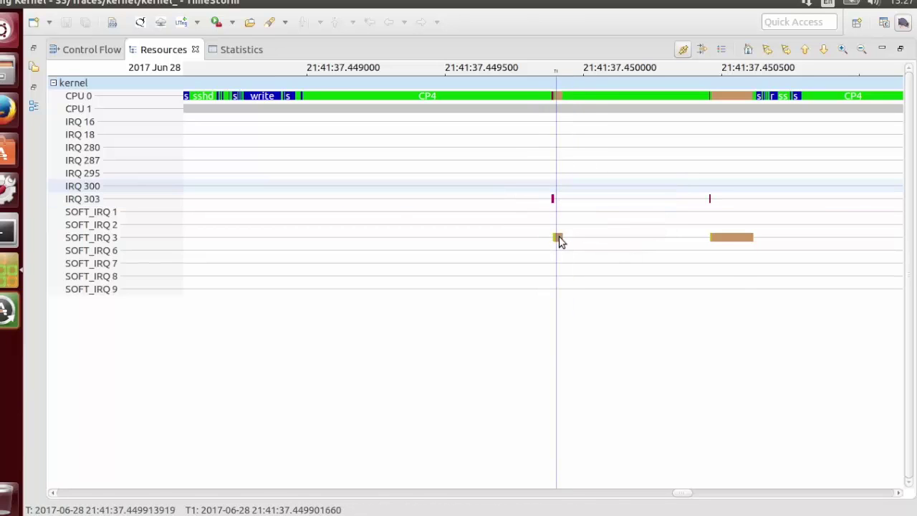
- Inspect the SOFT_IRQ 3 activity near 21:41:37.4499 and the preceding write and CP4 states on CPU 0
mouse_move(558, 239)
mouse_move(260, 101)
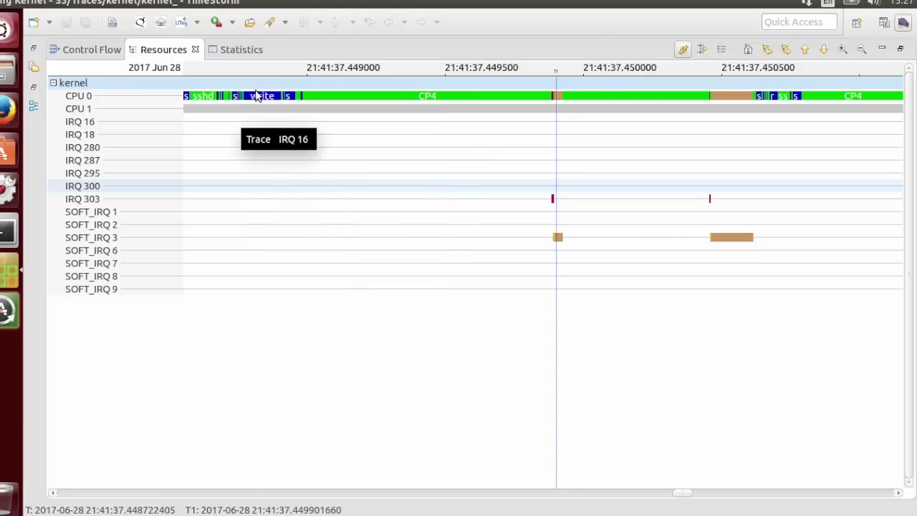
mouse_move(356, 96)
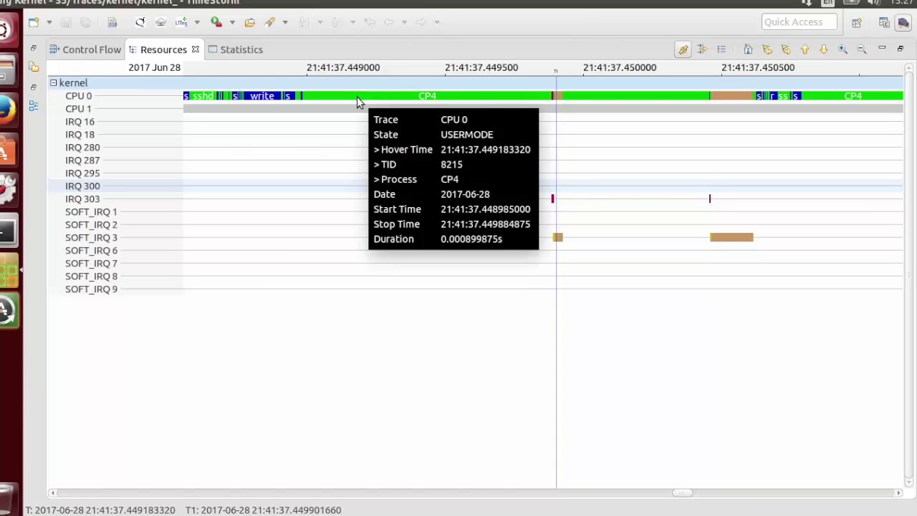
- Open the trace statistics, expand the kernel's Event Types, and select the rcu_utilization entry
click(243, 51)
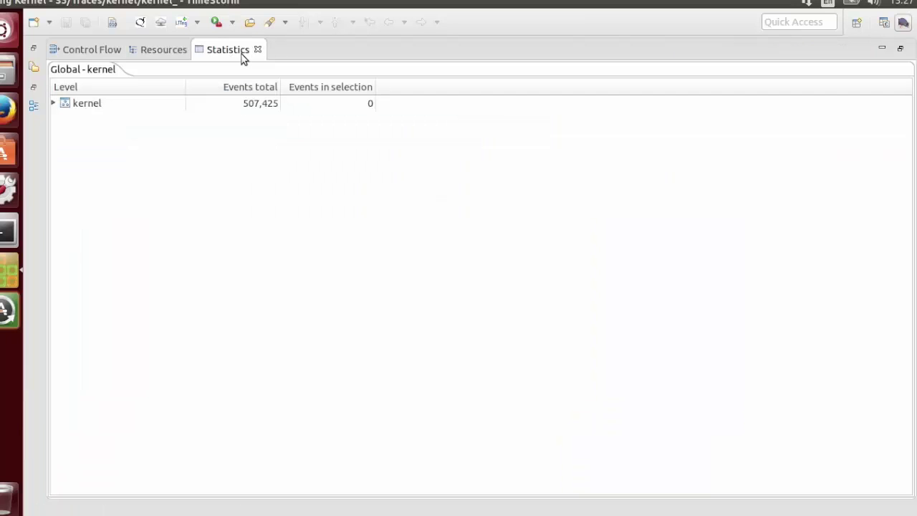
click(54, 103)
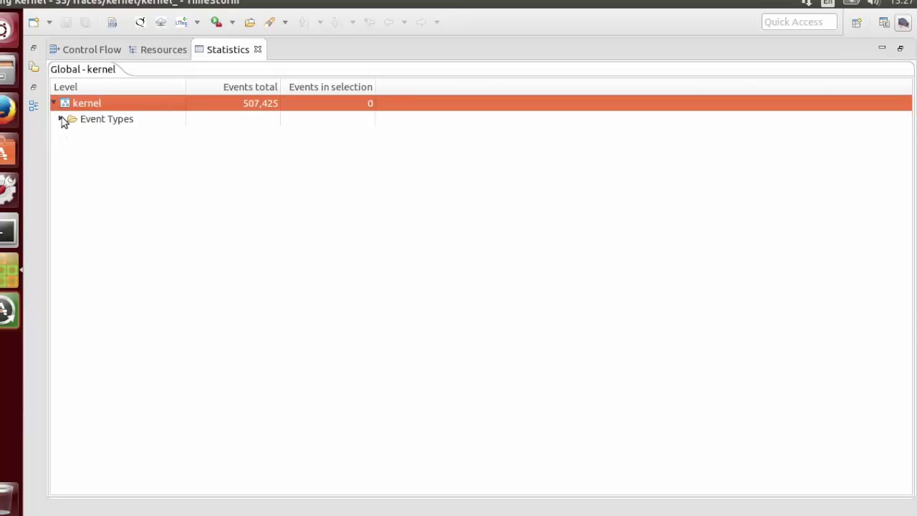
click(62, 119)
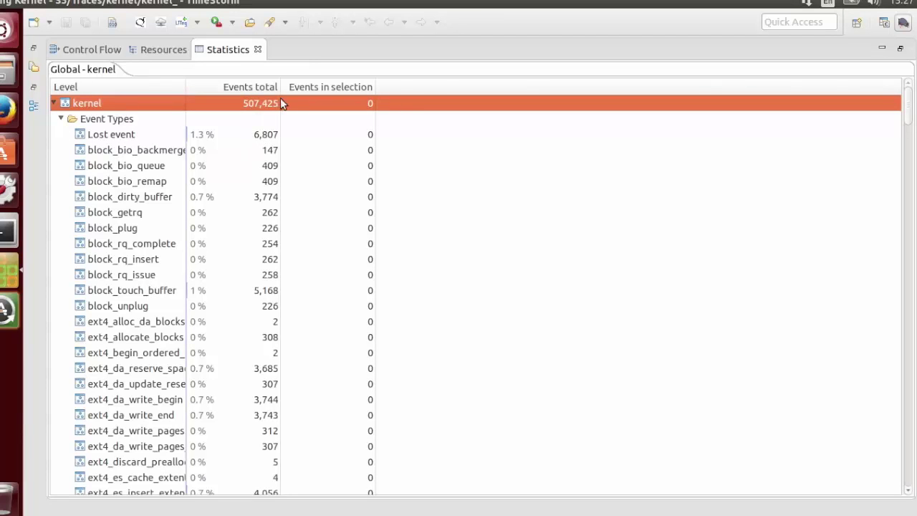
scroll(256, 435, down, 20)
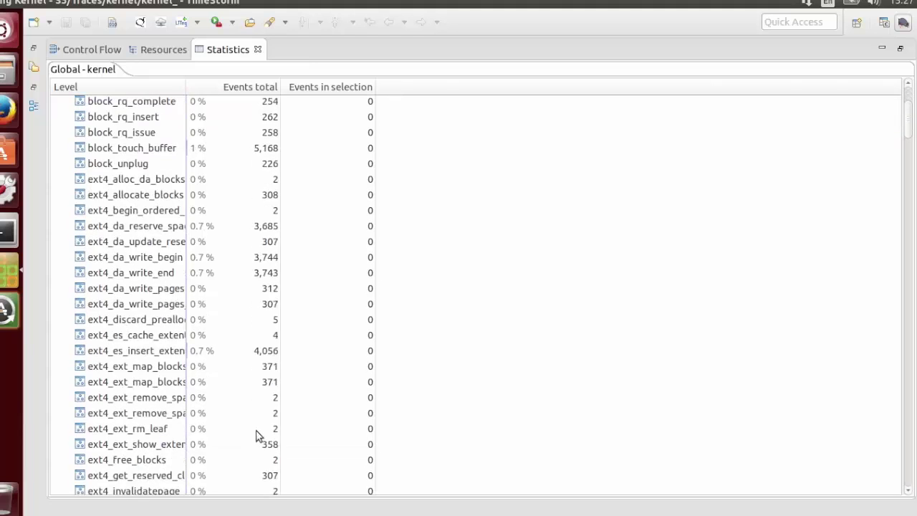
scroll(256, 435, down, 5)
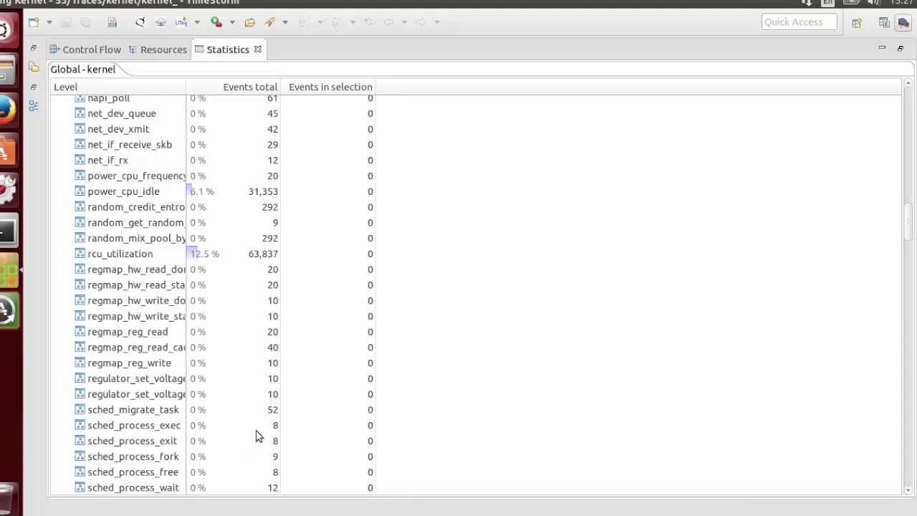
click(260, 255)
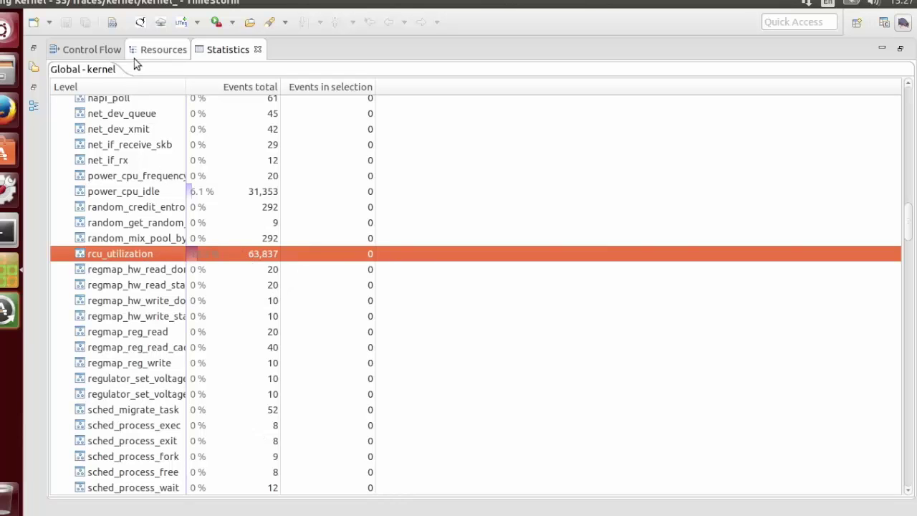
- Restore the Control Flow view to the split layout and select the time range from about 21:41:37.450525 to 21:41:37.450909
click(100, 61)
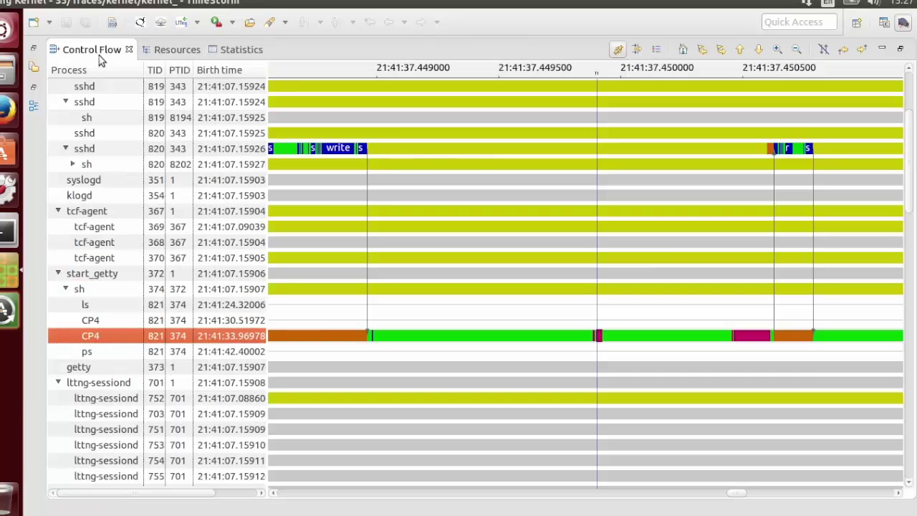
double_click(99, 61)
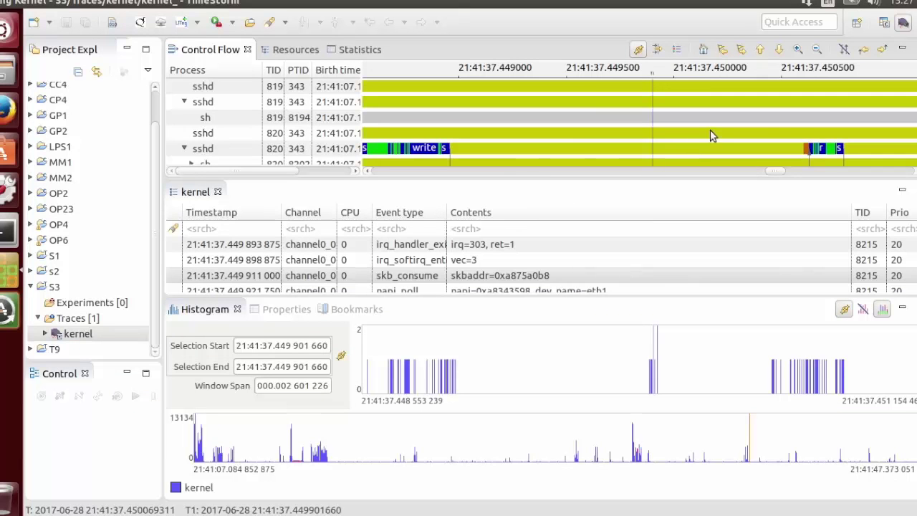
click(787, 131)
drag(788, 131, 869, 154)
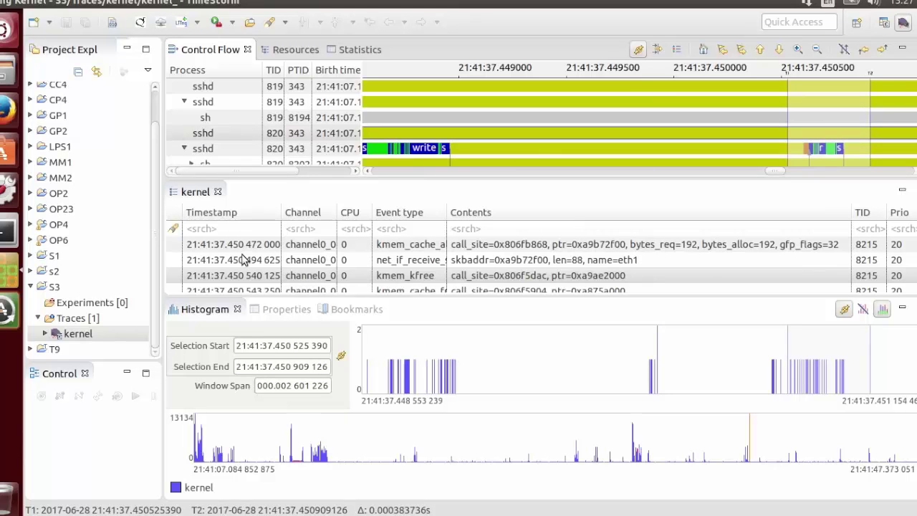
- Examine the network, scheduler and system call entries in the kernel events table, ending on the event at 21:41:37.450 645 500
scroll(244, 259, down, 2)
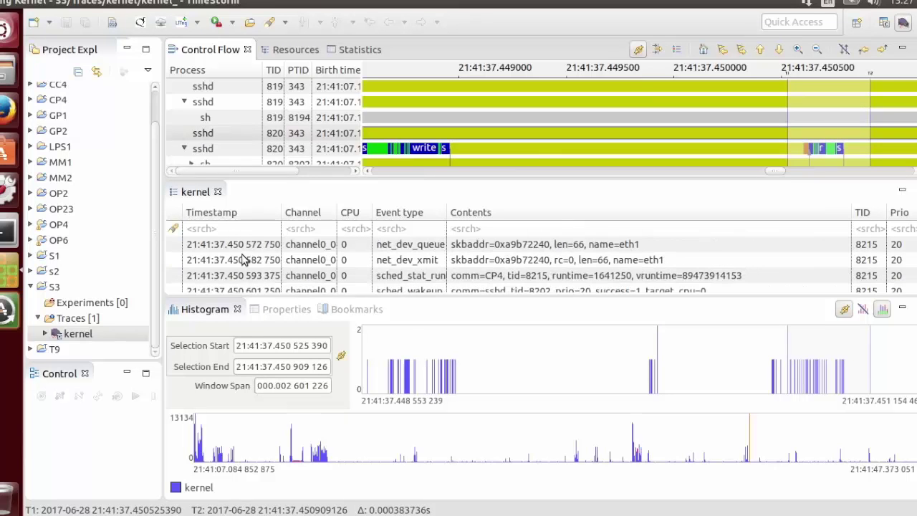
click(391, 279)
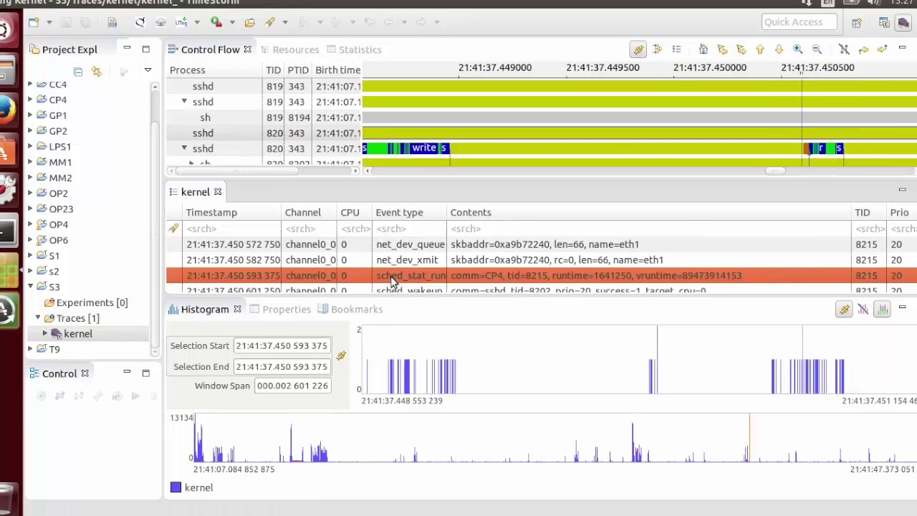
click(392, 279)
click(401, 265)
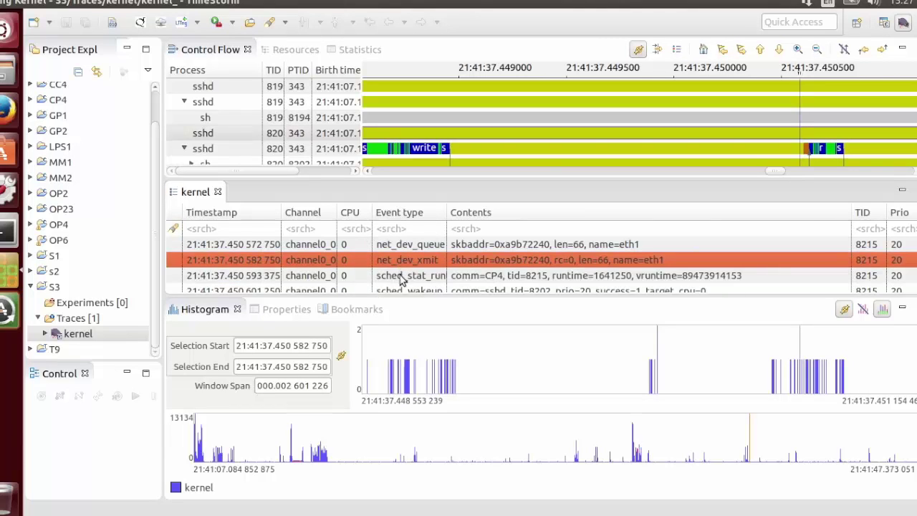
scroll(401, 279, down, 3)
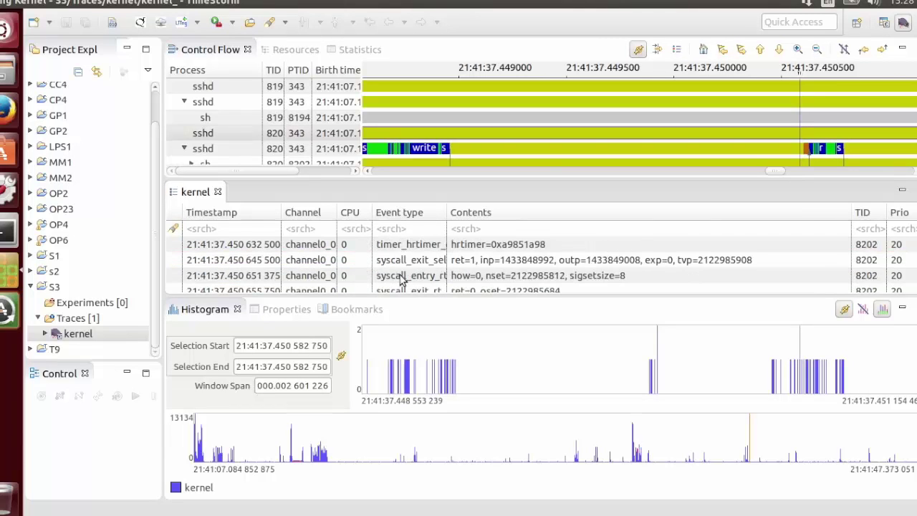
click(403, 279)
click(401, 261)
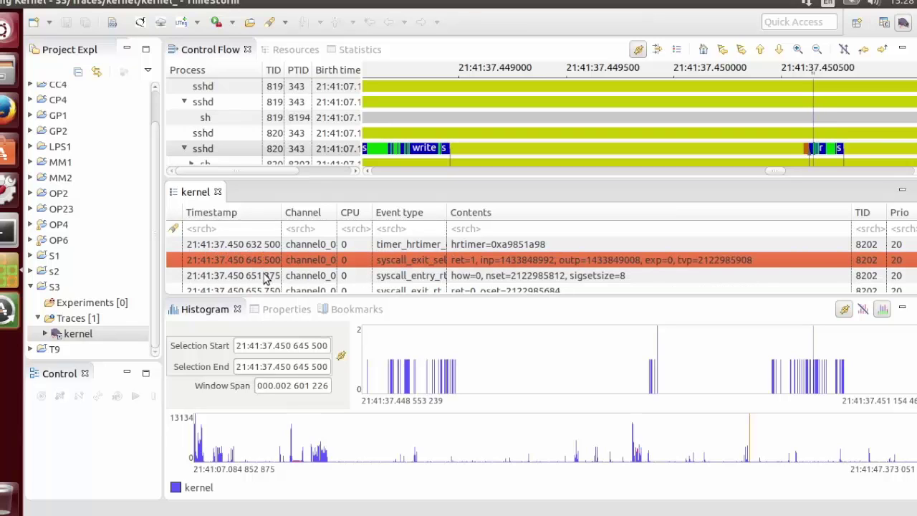
- Maximize the kernel events table and select the irq=303 ethernet handler event at 21:41:37.451 588 000
double_click(198, 191)
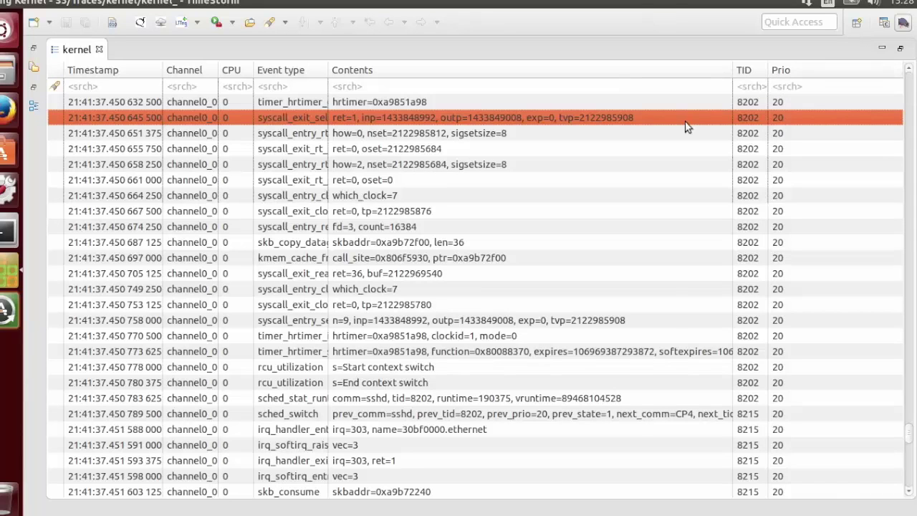
scroll(351, 182, down, 3)
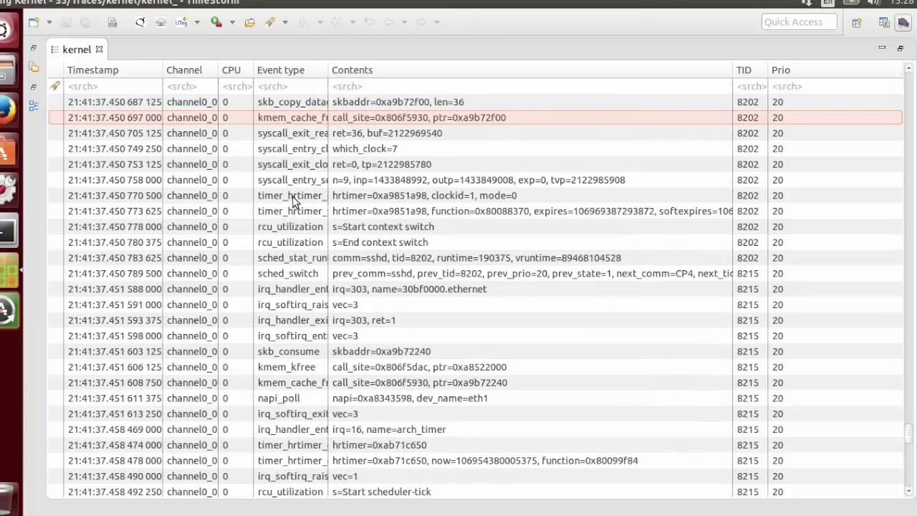
scroll(292, 201, down, 1)
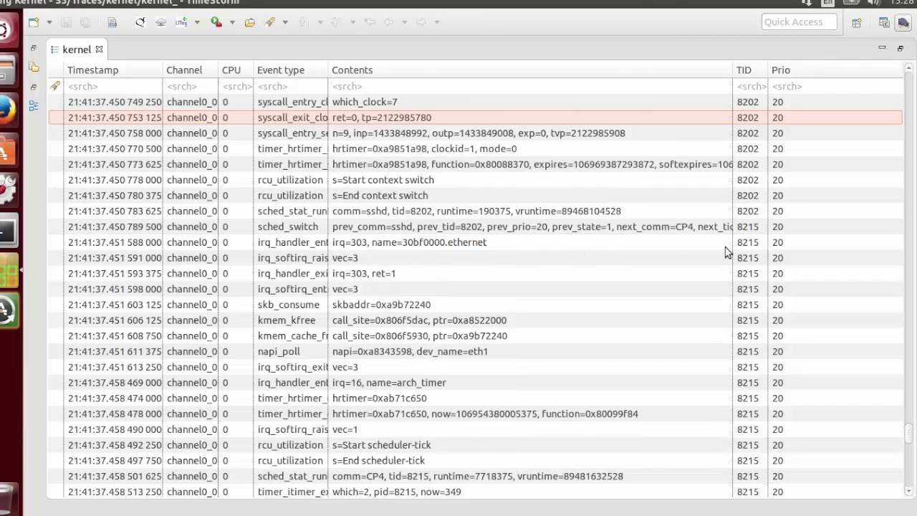
click(749, 244)
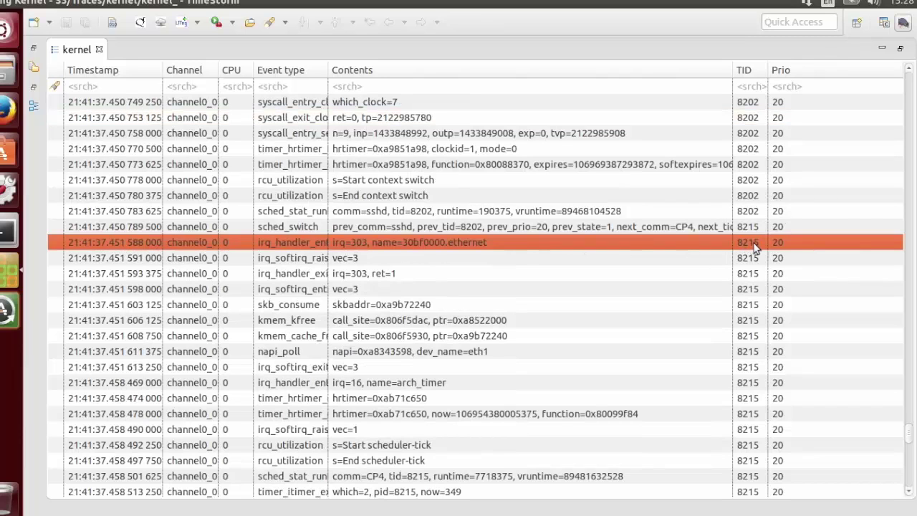
- Restore the events table to the split layout and widen the Control Flow TID column to show full thread IDs
double_click(74, 51)
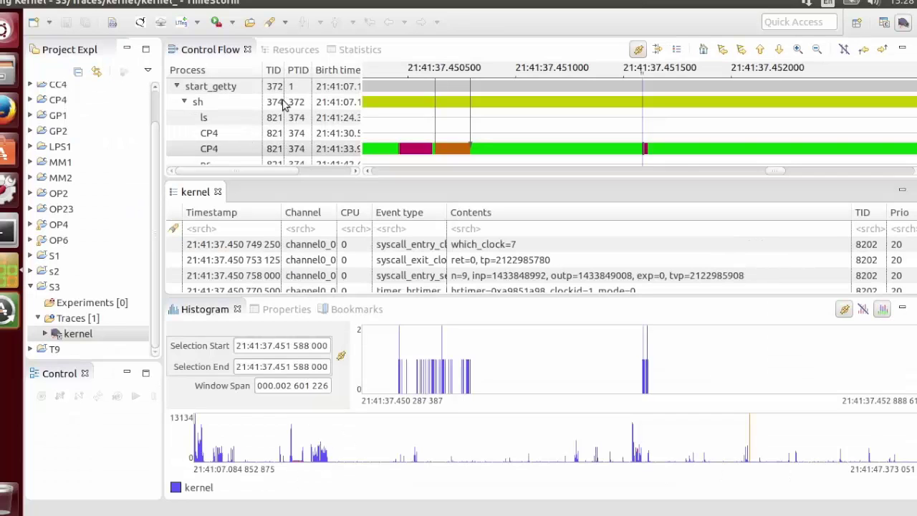
drag(285, 70, 302, 70)
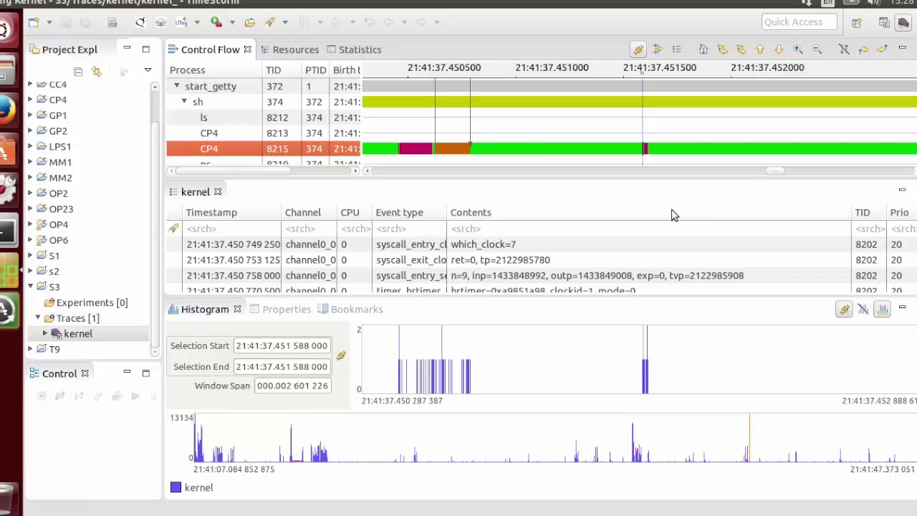
drag(911, 288, 911, 295)
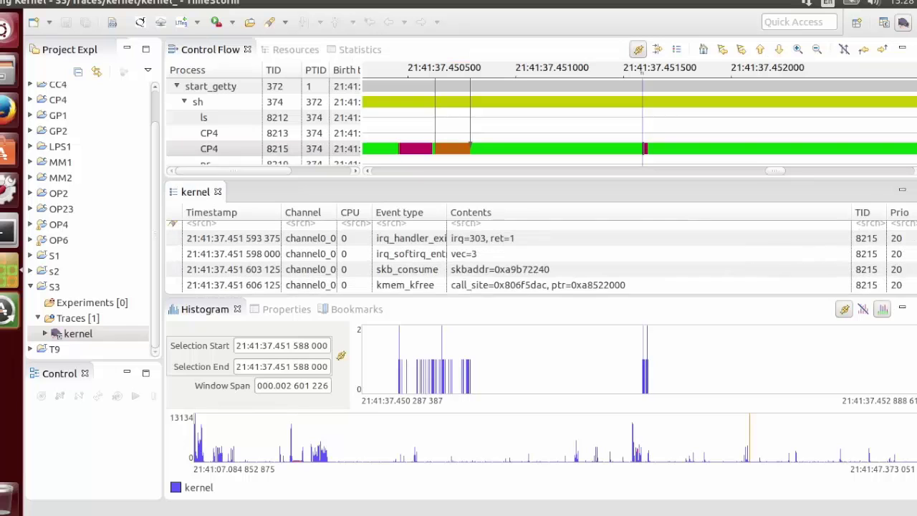
- Select the skb_consume event at 21:41:37.451 603 125, and mark the histogram range from about 21:41:37.451533 to 21:41:37.451753
click(867, 272)
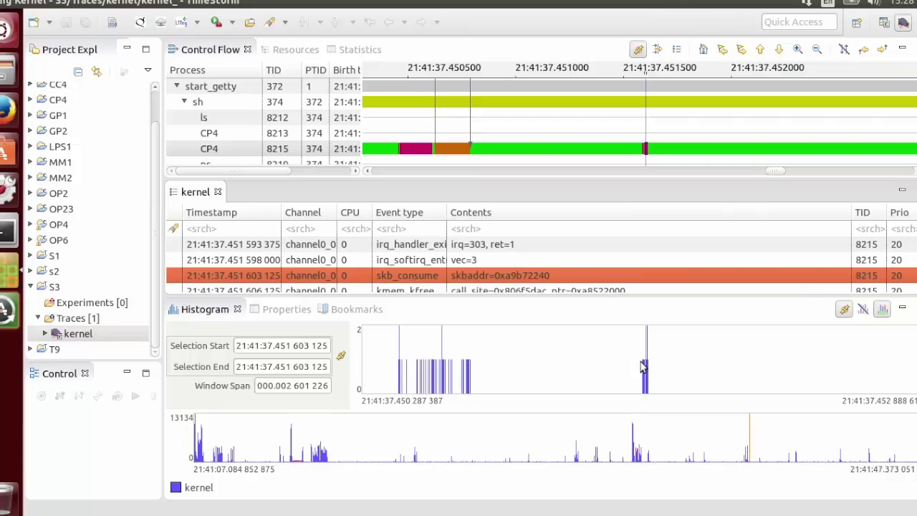
drag(630, 368, 678, 375)
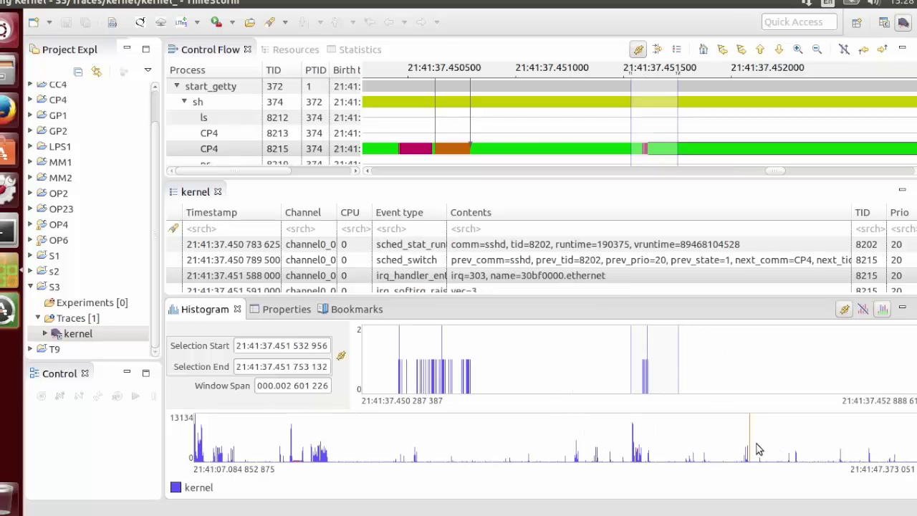
- Move to earlier points in the full-trace histogram and select the range from about 21:41:28.952 to 21:41:33.326
click(709, 447)
click(649, 447)
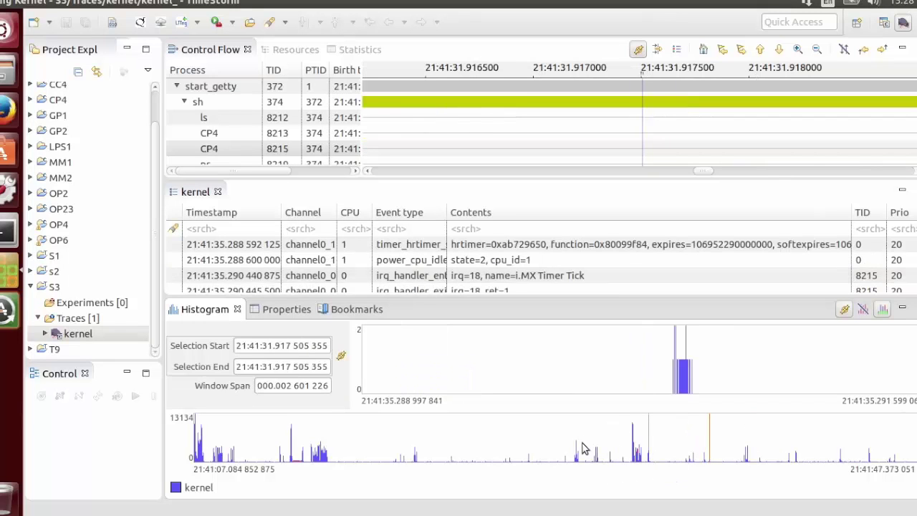
drag(676, 443, 675, 444)
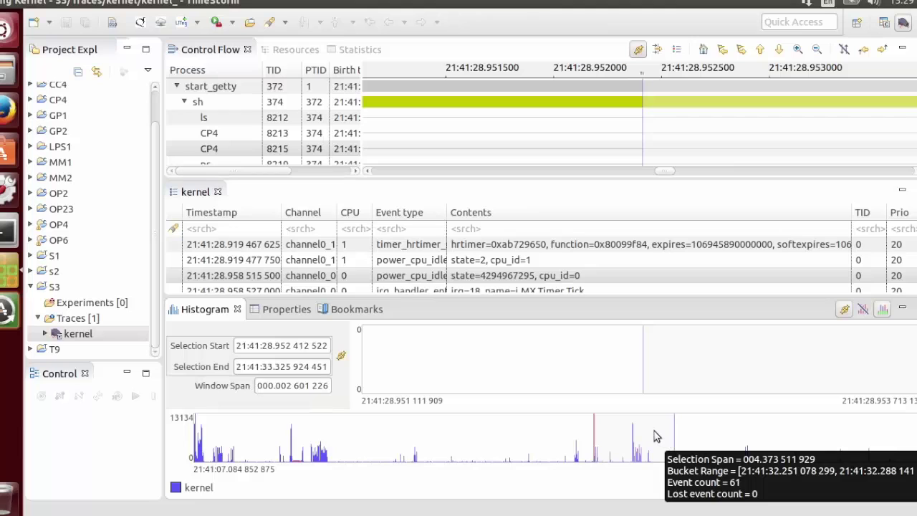
- Check the Properties and Bookmarks views for the kernel trace, and return to the Histogram
click(291, 315)
click(354, 309)
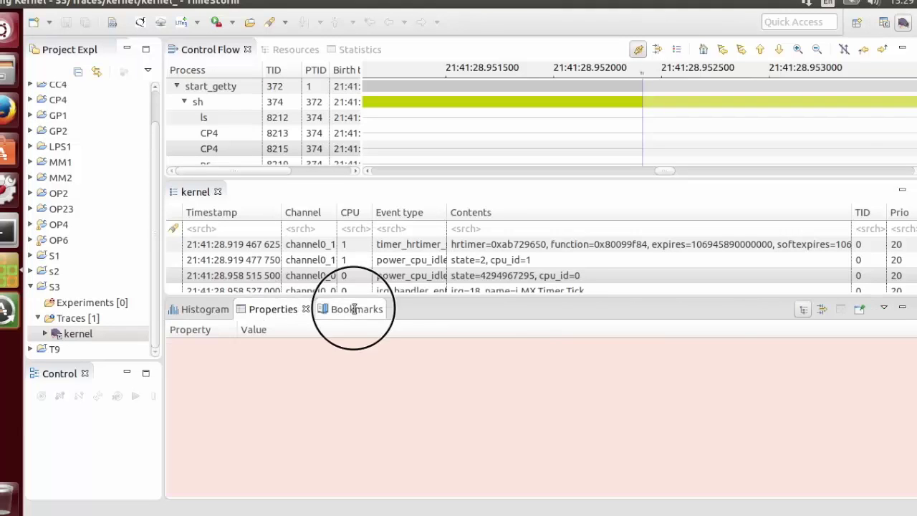
click(208, 315)
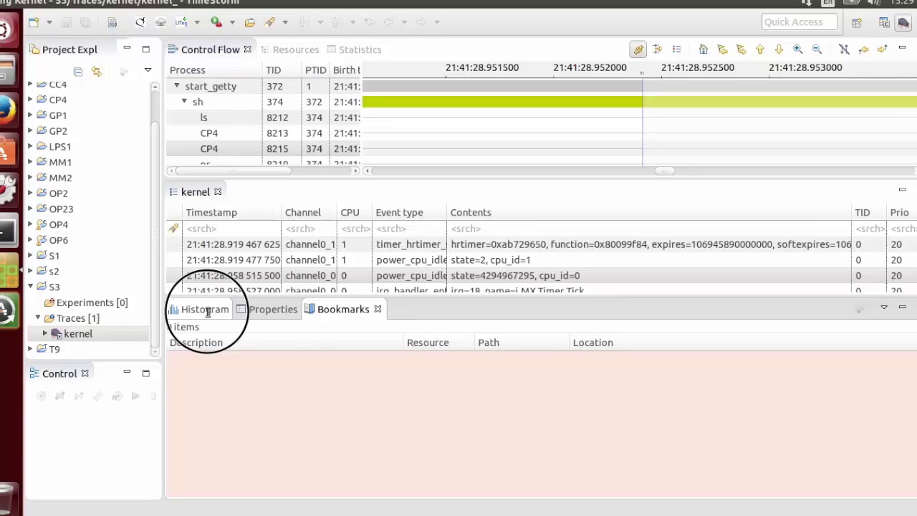